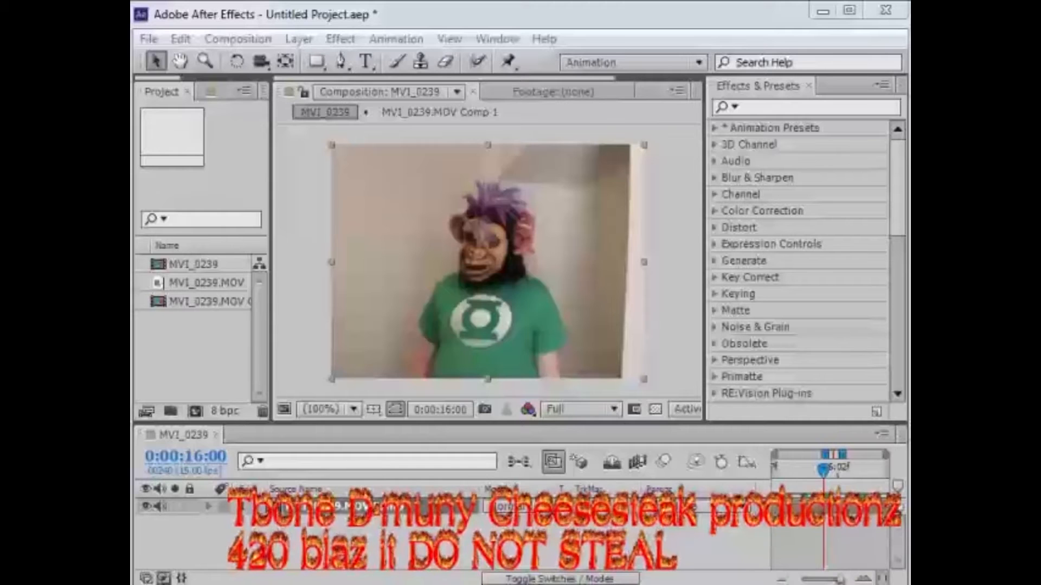
- Find the Leave Color effect and apply it to the footage in the MVI_0239 composition
{"action": "left_click", "coordinate": [238, 38]}
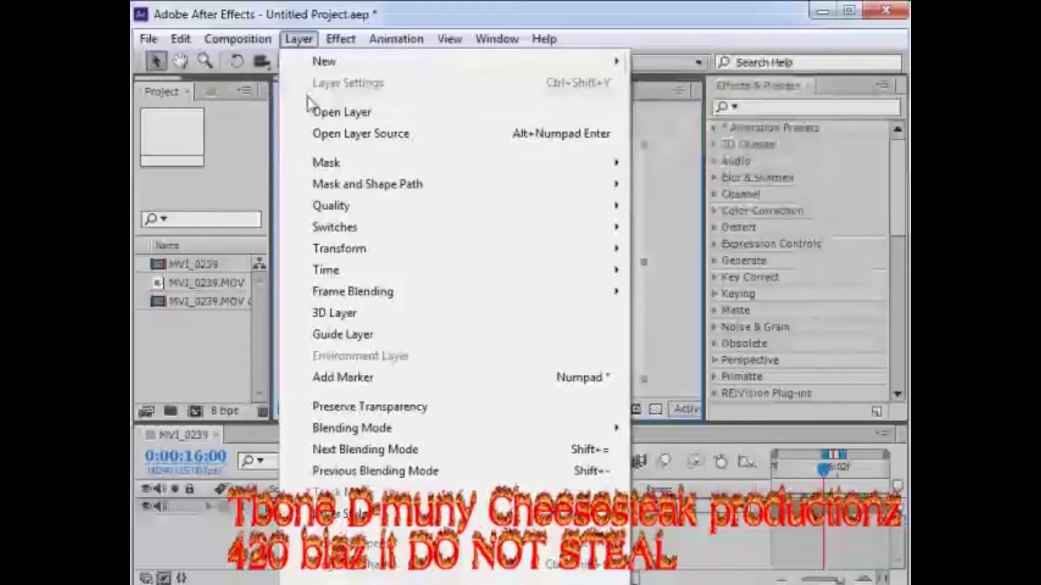
{"action": "left_click", "coordinate": [678, 187]}
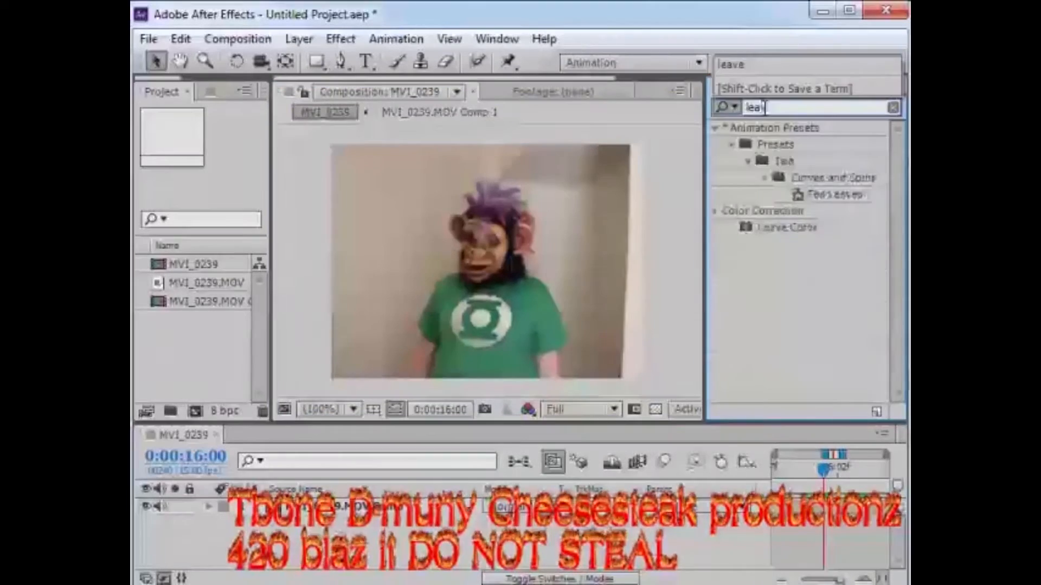
{"action": "left_click_drag", "start_coordinate": [785, 227], "coordinate": [476, 254]}
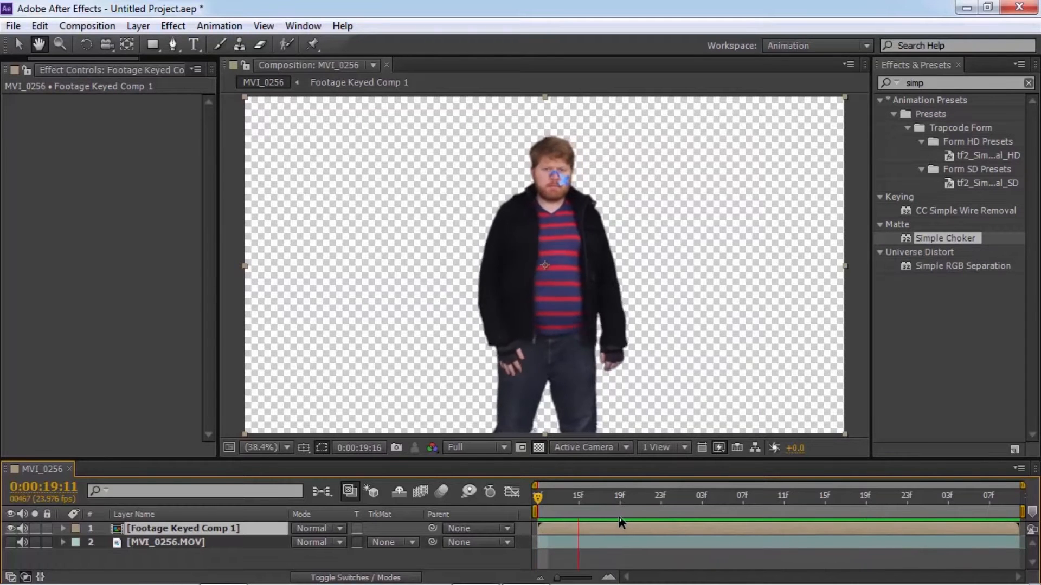
- Apply Tint and Levels to the keyed footage layer and narrow the Levels input black and white range to strengthen the contrast
{"action": "key", "text": "ctrl+f"}
{"action": "type", "text": "tint"}
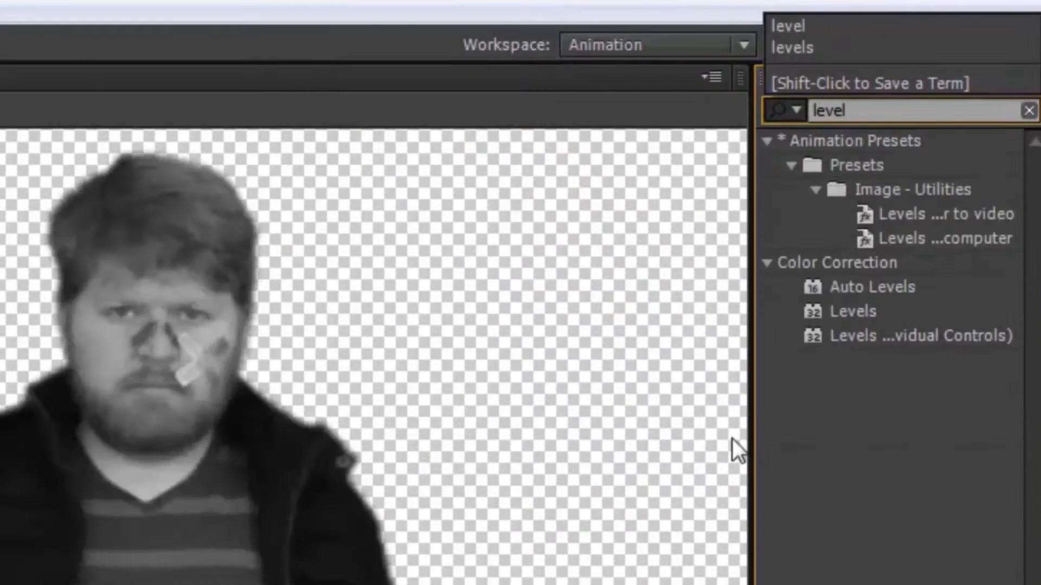
{"action": "left_click", "coordinate": [867, 312]}
{"action": "double_click", "coordinate": [868, 312]}
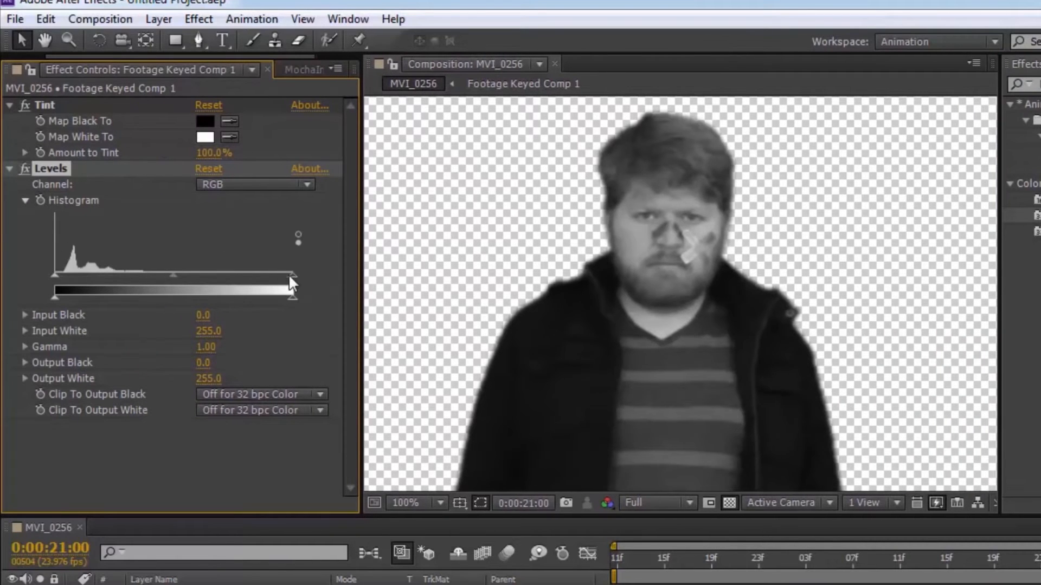
{"action": "left_click_drag", "start_coordinate": [57, 275], "coordinate": [106, 275]}
{"action": "mouse_move", "coordinate": [195, 276]}
{"action": "left_mouse_down"}
{"action": "mouse_move", "coordinate": [181, 275]}
{"action": "mouse_move", "coordinate": [186, 281]}
{"action": "left_mouse_up"}
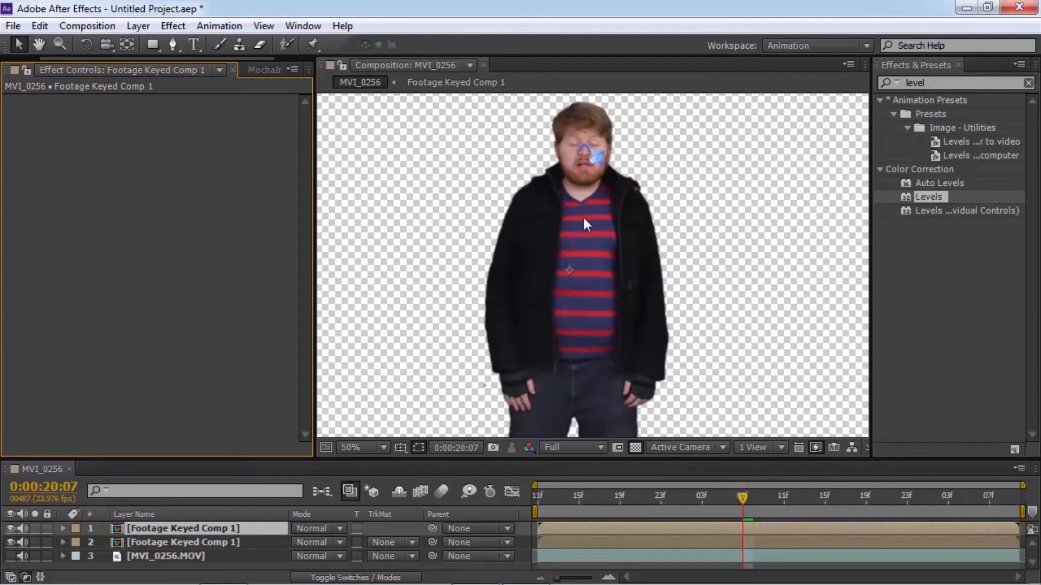
- At 0:00:20:01, set up Keylight on the top Footage Keyed Comp 1 layer with its view set to Intermediate Result
{"action": "left_click", "coordinate": [680, 506]}
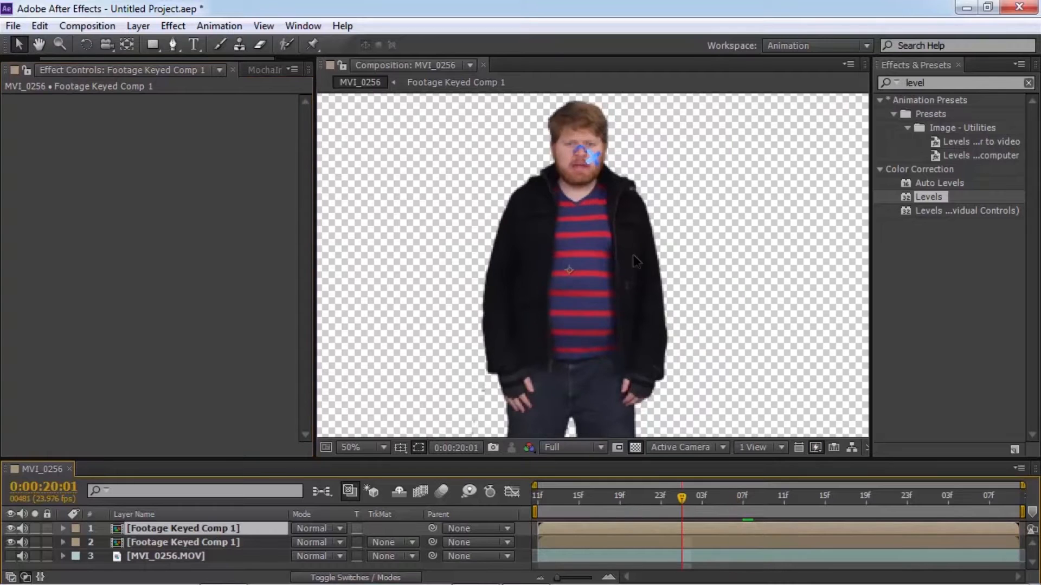
{"action": "scroll", "coordinate": [599, 225], "scroll_direction": "up", "scroll_amount": 2}
{"action": "left_click_drag", "start_coordinate": [588, 186], "coordinate": [582, 263]}
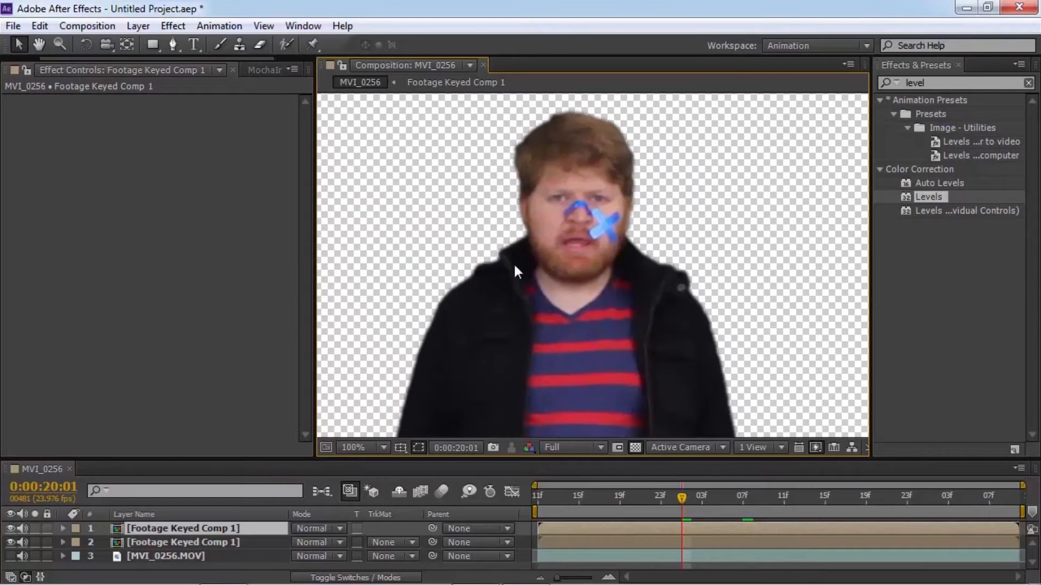
{"action": "left_click_drag", "start_coordinate": [605, 336], "coordinate": [602, 311]}
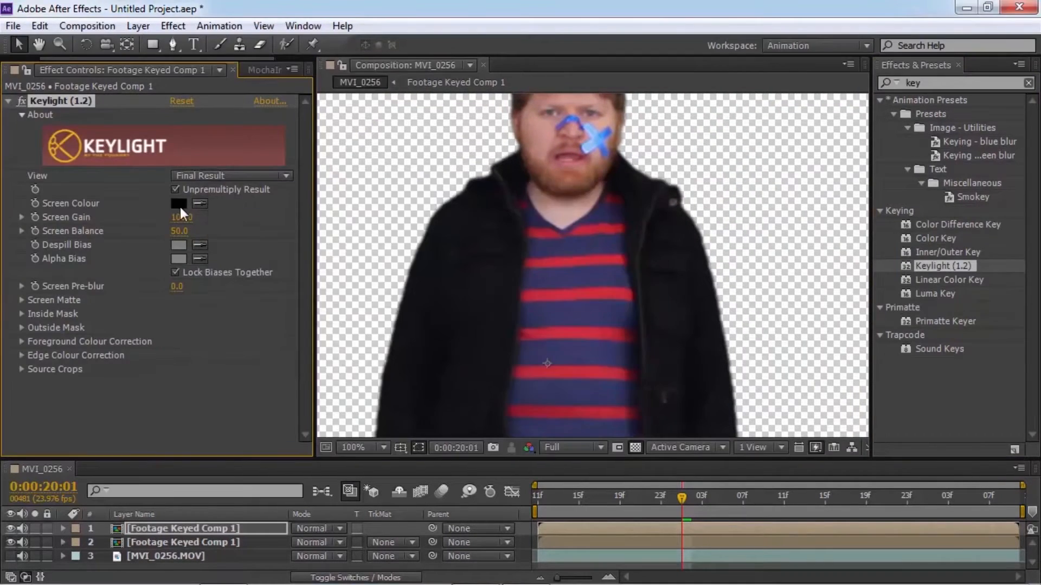
{"action": "left_click", "coordinate": [231, 176]}
{"action": "left_click", "coordinate": [234, 263]}
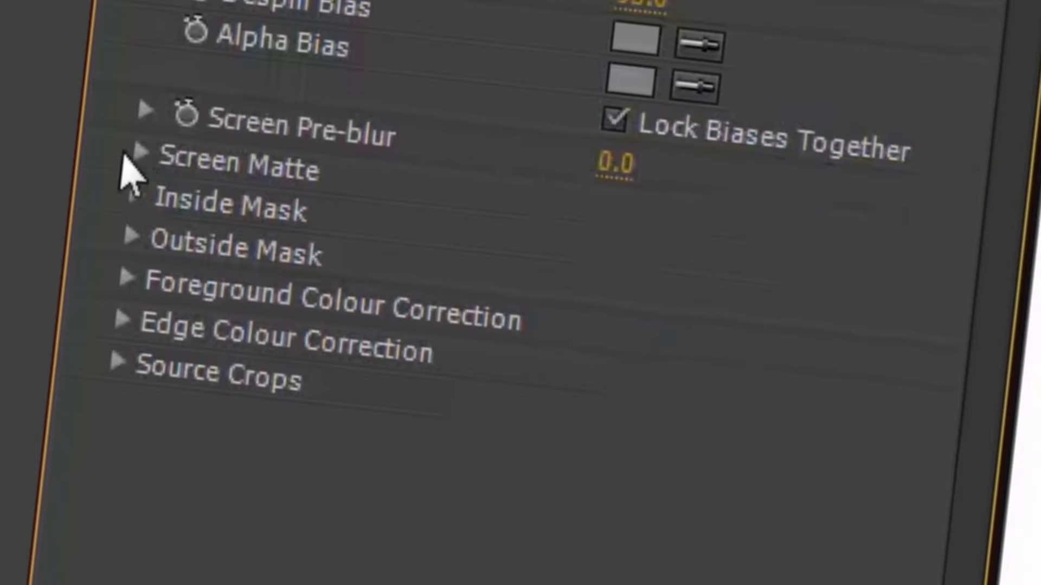
- Adjust Keylight's Screen Matte to Clip Black 59 and Clip White 29 so that only the blue shirt and bandage areas remain
{"action": "left_click", "coordinate": [22, 300]}
{"action": "left_click_drag", "start_coordinate": [631, 245], "coordinate": [617, 302]}
{"action": "left_click_drag", "start_coordinate": [539, 294], "coordinate": [399, 260]}
{"action": "left_click_drag", "start_coordinate": [613, 248], "coordinate": [675, 255]}
{"action": "left_click_drag", "start_coordinate": [620, 295], "coordinate": [596, 295]}
{"action": "left_click", "coordinate": [759, 6]}
{"action": "left_click", "coordinate": [788, 392]}
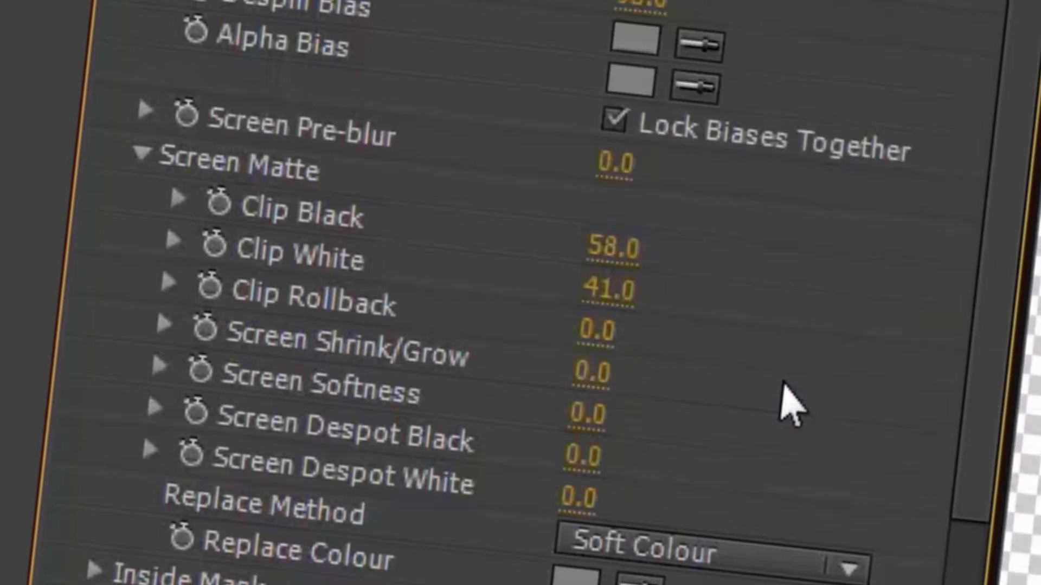
{"action": "left_click_drag", "start_coordinate": [181, 335], "coordinate": [171, 335]}
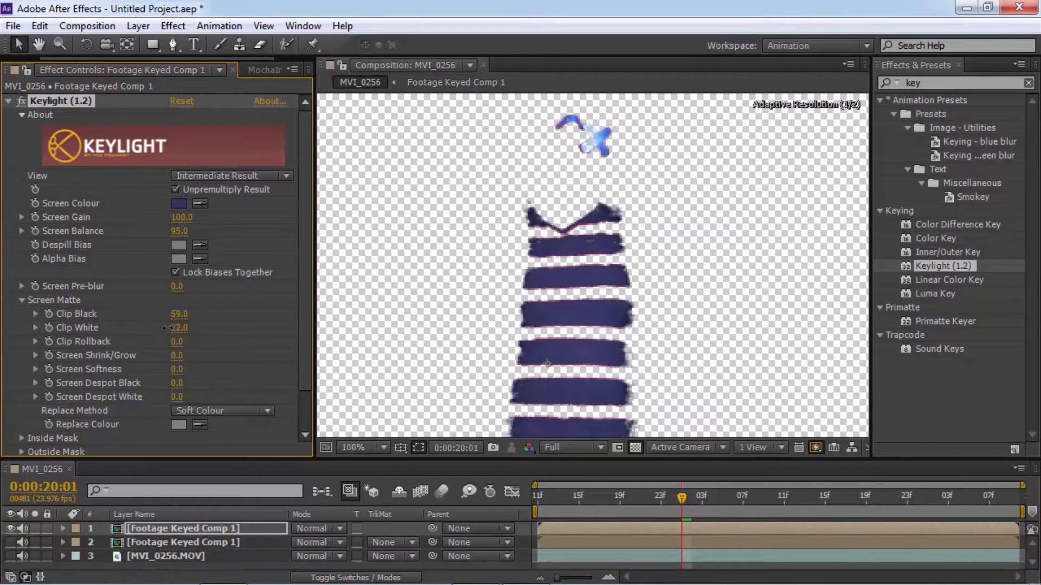
- Draw a rectangular mask around the shirt on the top layer, check it over the timeline, and collapse the layer and Keylight settings
{"action": "key", "text": "comma"}
{"action": "left_click", "coordinate": [152, 44]}
{"action": "left_click_drag", "start_coordinate": [497, 421], "coordinate": [670, 226]}
{"action": "left_click_drag", "start_coordinate": [889, 496], "coordinate": [620, 498]}
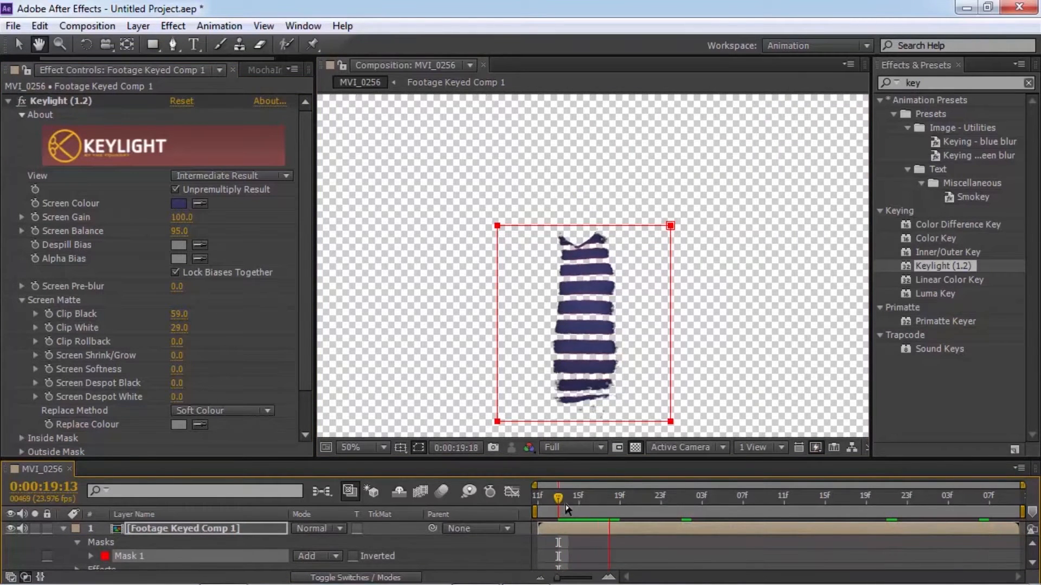
{"action": "left_click", "coordinate": [63, 529]}
{"action": "left_click", "coordinate": [12, 100]}
- Apply the Fill effect to the masked shirt layer, set the layer's blending mode to Color, and preview the result
{"action": "key", "text": "ctrl+5"}
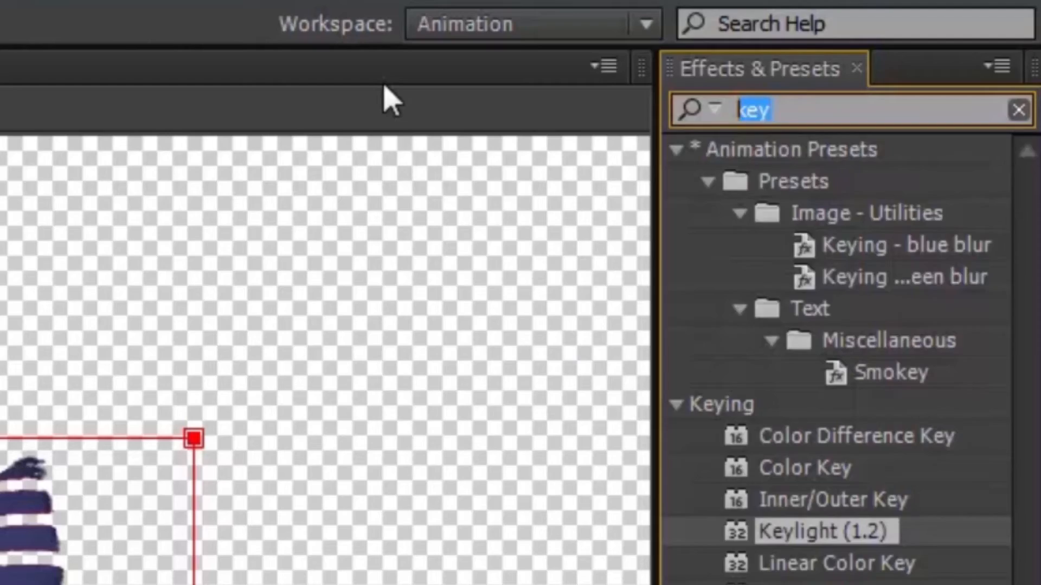
{"action": "type", "text": "fill"}
{"action": "double_click", "coordinate": [783, 385]}
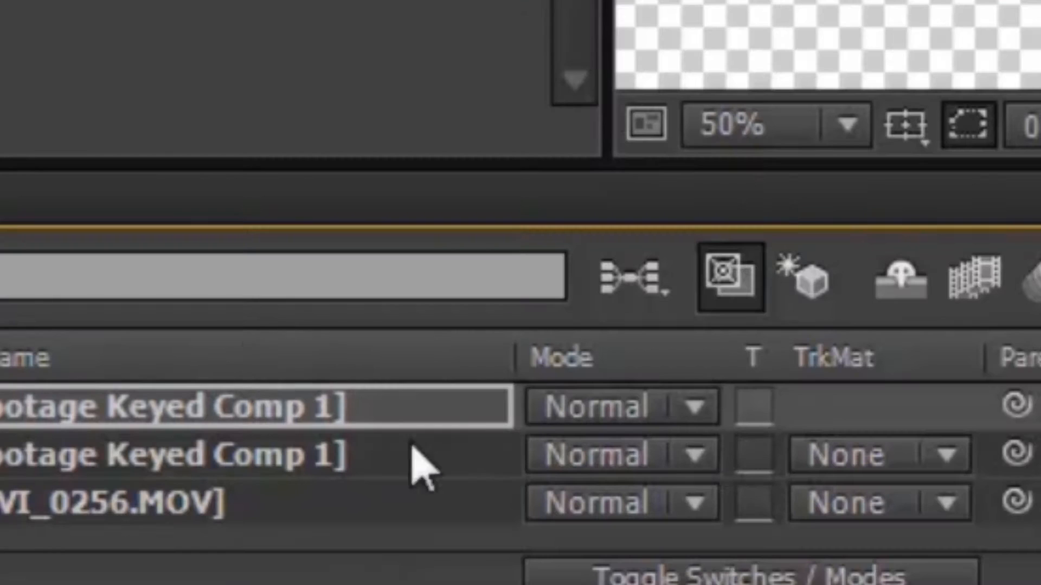
{"action": "left_click", "coordinate": [621, 408]}
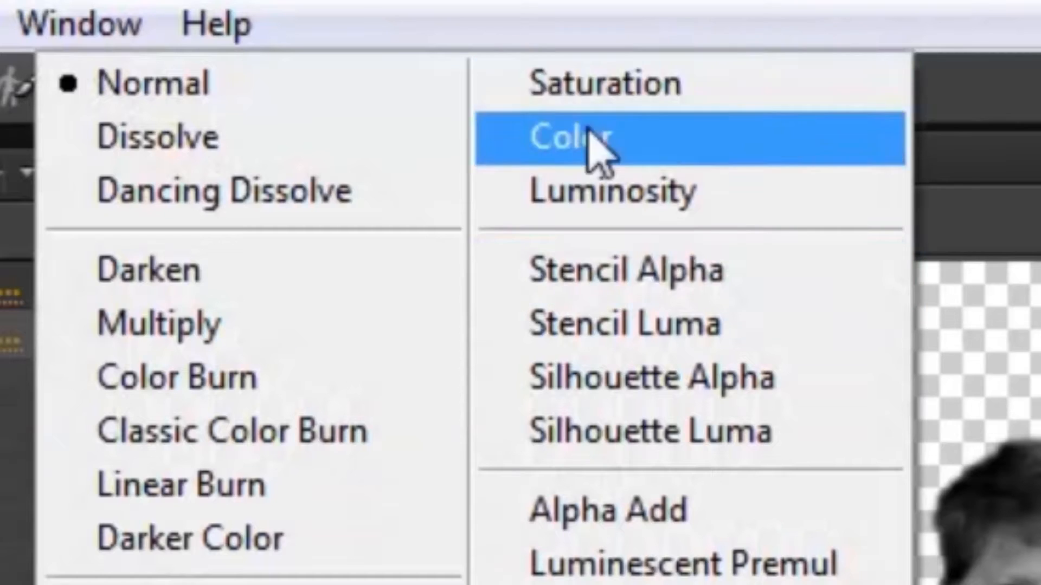
{"action": "left_click", "coordinate": [590, 135]}
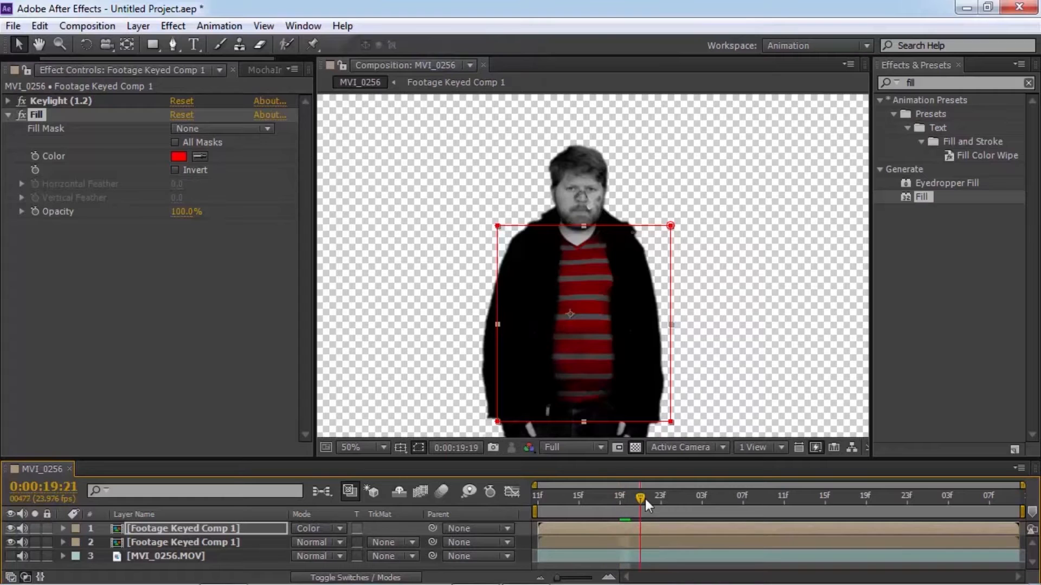
{"action": "key", "text": "space"}
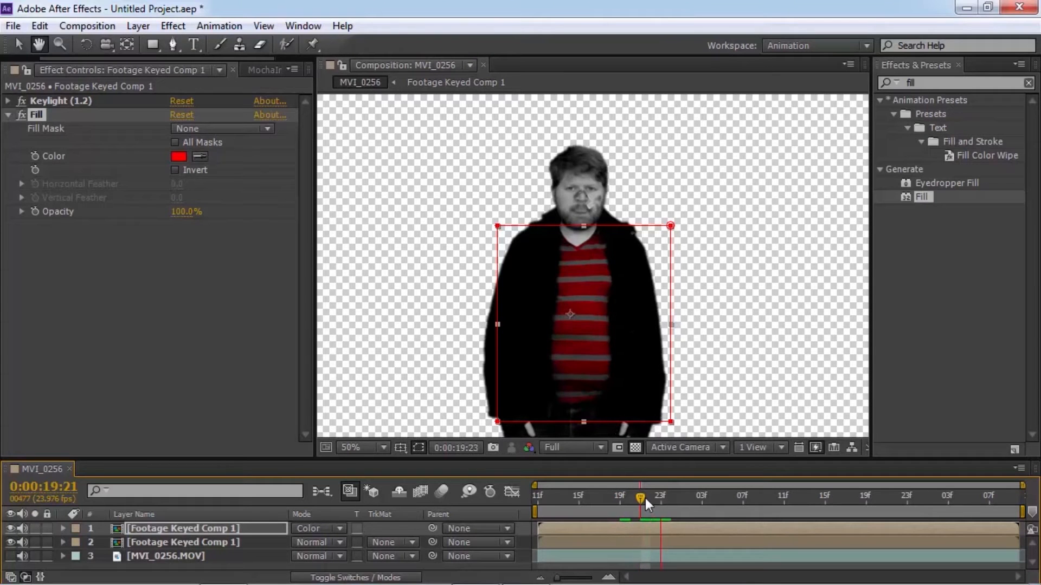
- Hide both keyed layers, show the original MVI_0256.MOV layer, and scrub to 0:00:20:14 to review the face bandages
{"action": "scroll", "coordinate": [672, 90], "scroll_direction": "up", "scroll_amount": 2}
{"action": "left_click", "coordinate": [157, 559]}
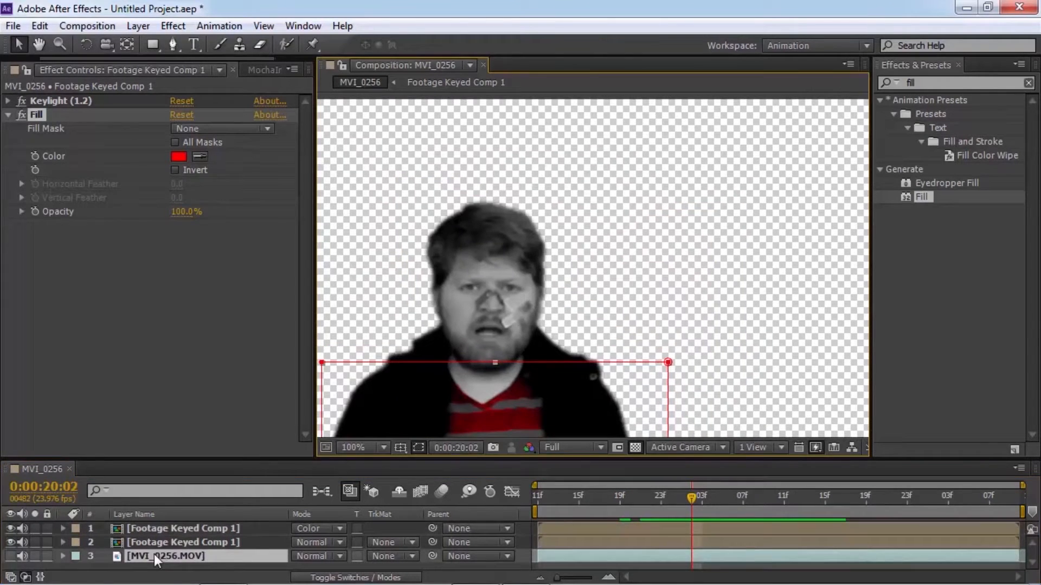
{"action": "left_click_drag", "start_coordinate": [11, 556], "coordinate": [11, 529]}
{"action": "scroll", "coordinate": [491, 313], "scroll_direction": "up", "scroll_amount": 1}
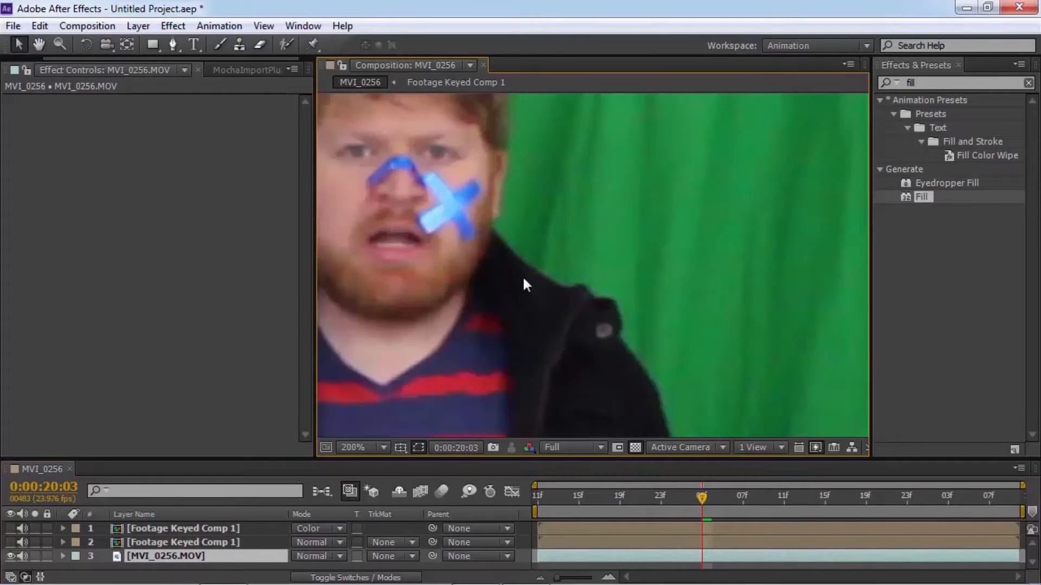
{"action": "left_click_drag", "start_coordinate": [701, 499], "coordinate": [814, 501]}
{"action": "scroll", "coordinate": [501, 113], "scroll_direction": "down", "scroll_amount": 1}
{"action": "key", "text": "space"}
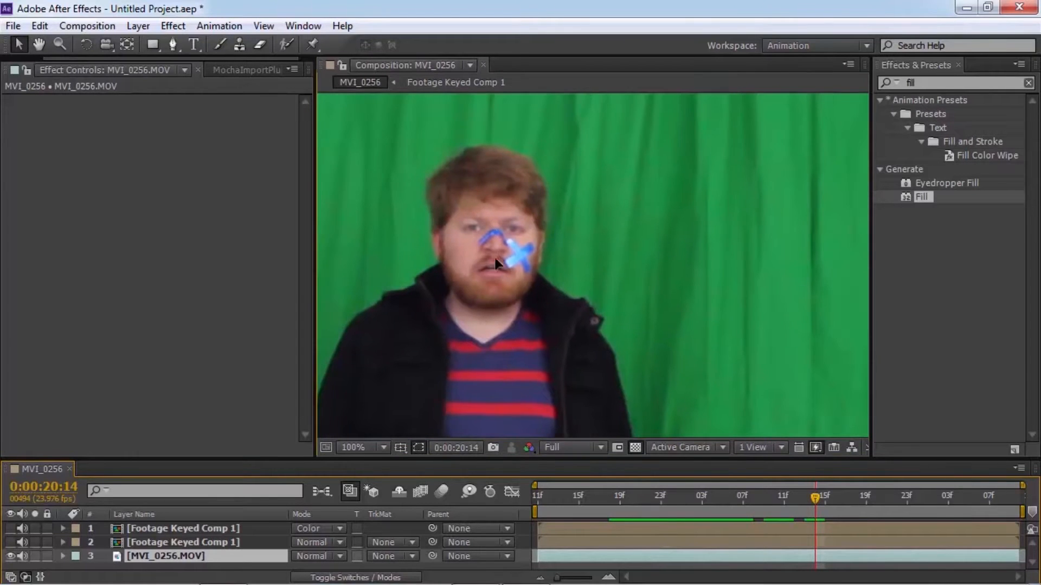
- Switch to mocha Pro through MochaImportPlus, draw an X-spline around the cross-shaped cheek bandage, and track it forward
{"action": "left_click", "coordinate": [247, 70]}
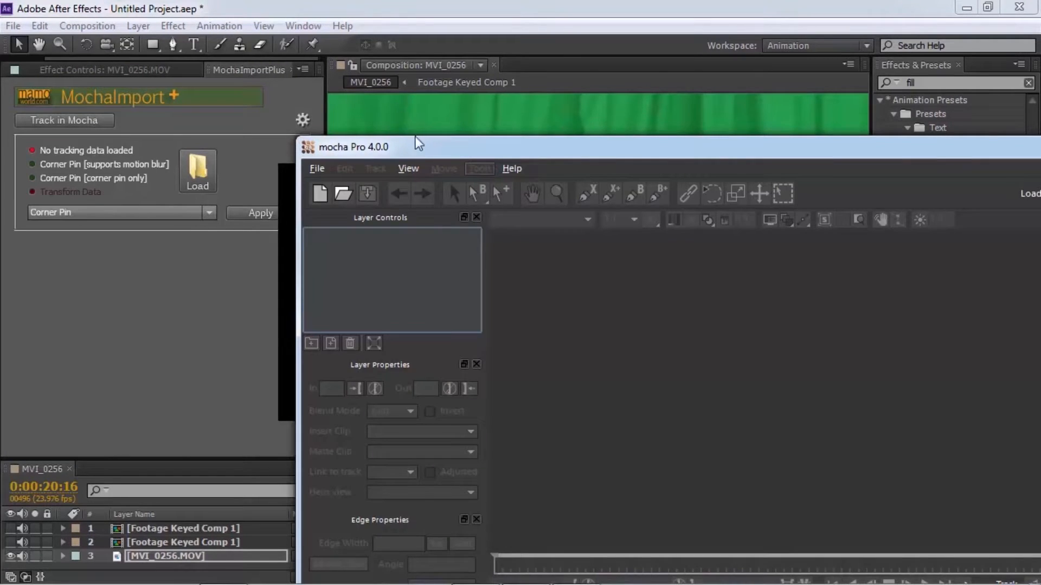
{"action": "left_click_drag", "start_coordinate": [523, 148], "coordinate": [284, 54]}
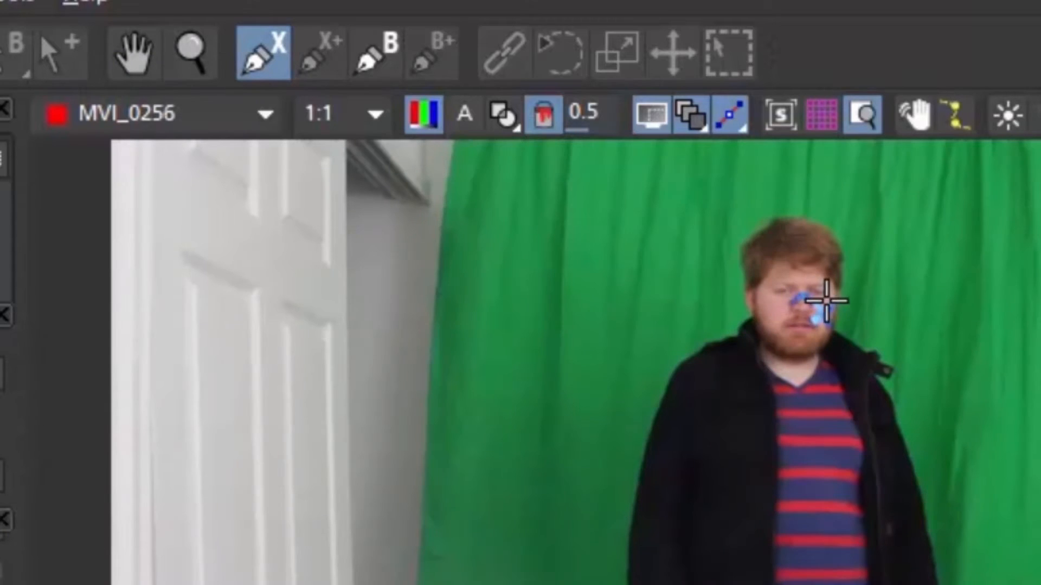
{"action": "left_click", "coordinate": [517, 202]}
{"action": "left_click", "coordinate": [527, 202]}
{"action": "left_click", "coordinate": [523, 214]}
{"action": "left_click", "coordinate": [816, 331]}
{"action": "right_click", "coordinate": [803, 324]}
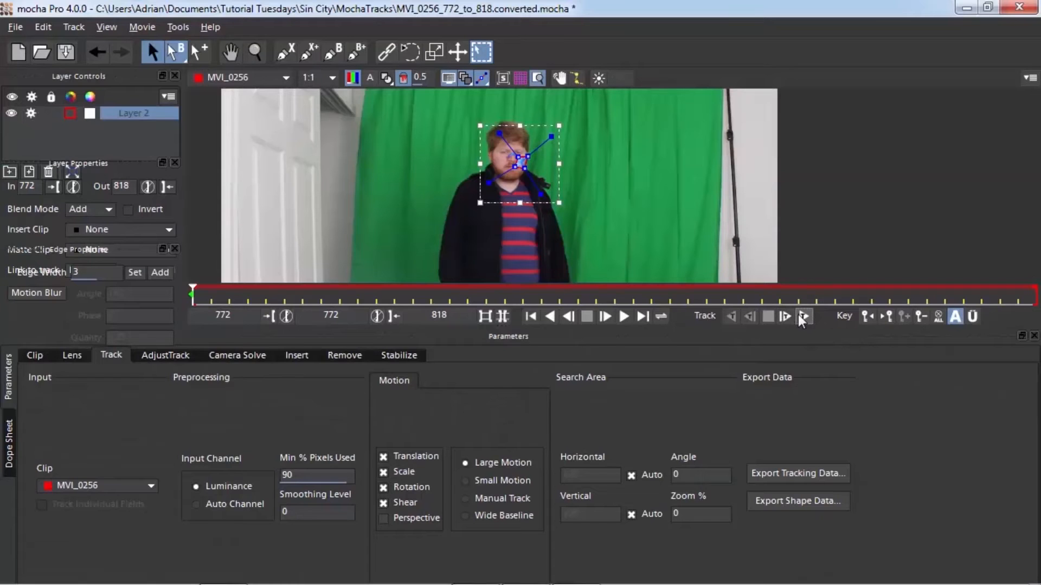
{"action": "left_click", "coordinate": [534, 310]}
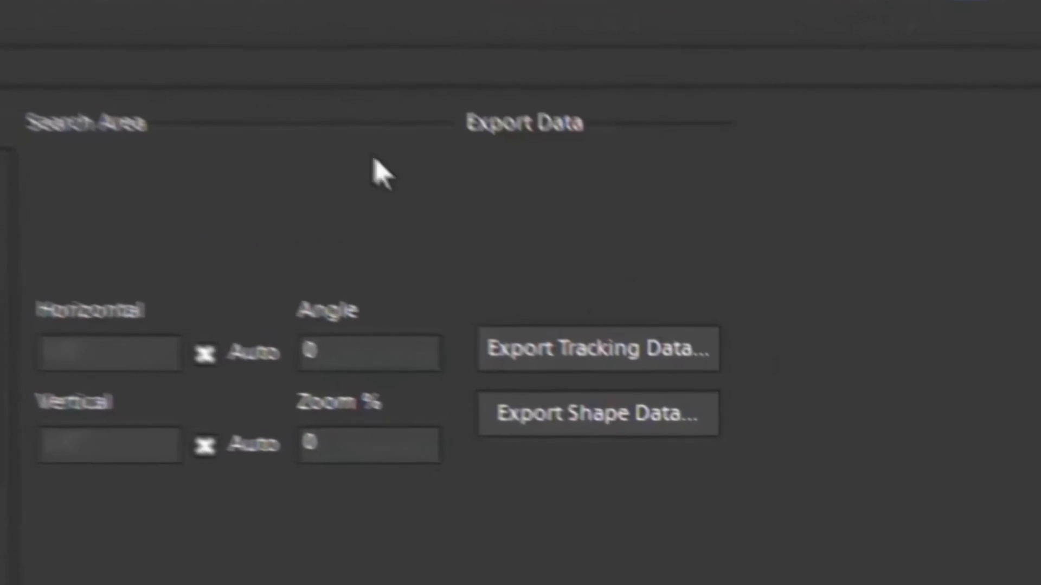
- Export the tracking data in the After Effects Corner Pin (corner pin only) format and save the file as "A name"
{"action": "left_click", "coordinate": [423, 304]}
{"action": "left_click", "coordinate": [315, 282]}
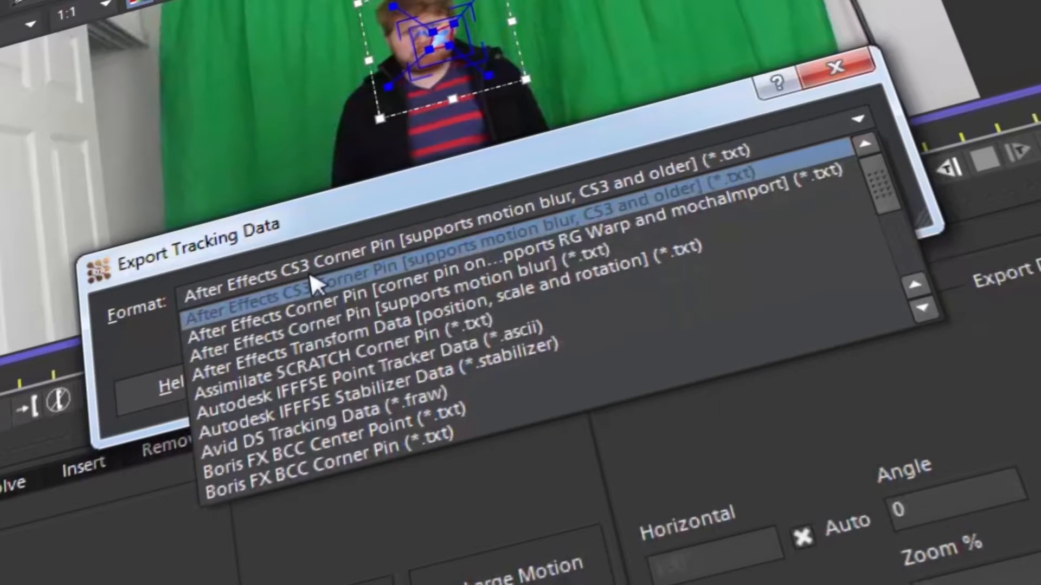
{"action": "left_click", "coordinate": [308, 309]}
{"action": "type", "text": "A name"}
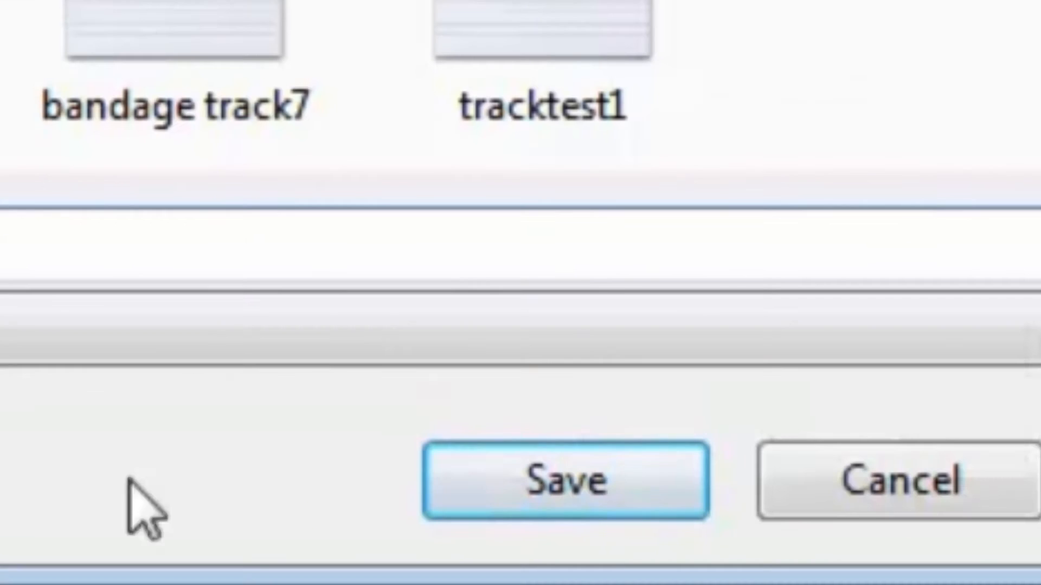
{"action": "left_click", "coordinate": [521, 490]}
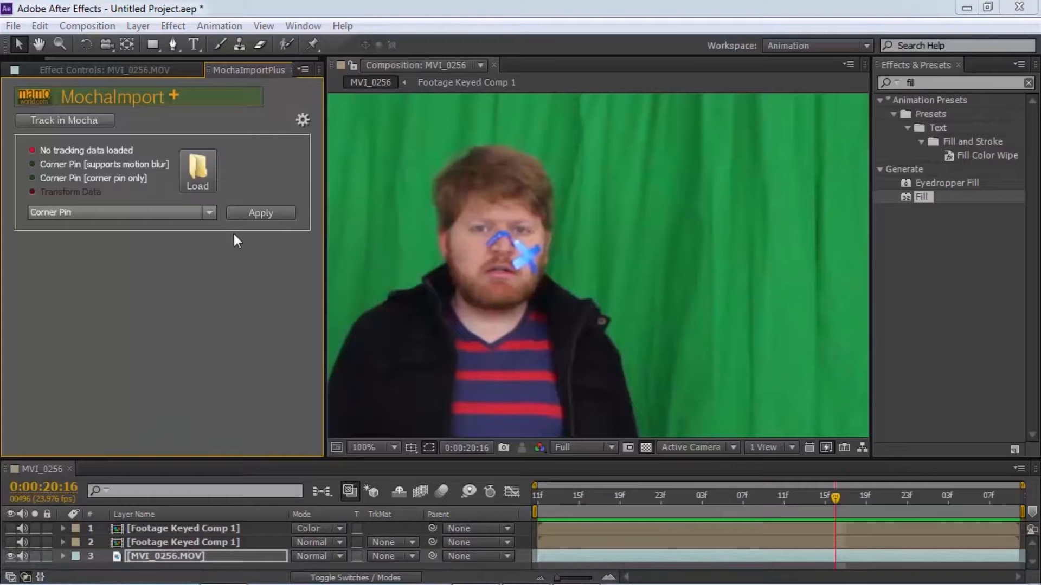
- Load the exported tracking data into MochaImportPlus for MVI_0256.MOV and apply it as a Stabilized Precomp
{"action": "left_click", "coordinate": [200, 167]}
{"action": "double_click", "coordinate": [612, 249]}
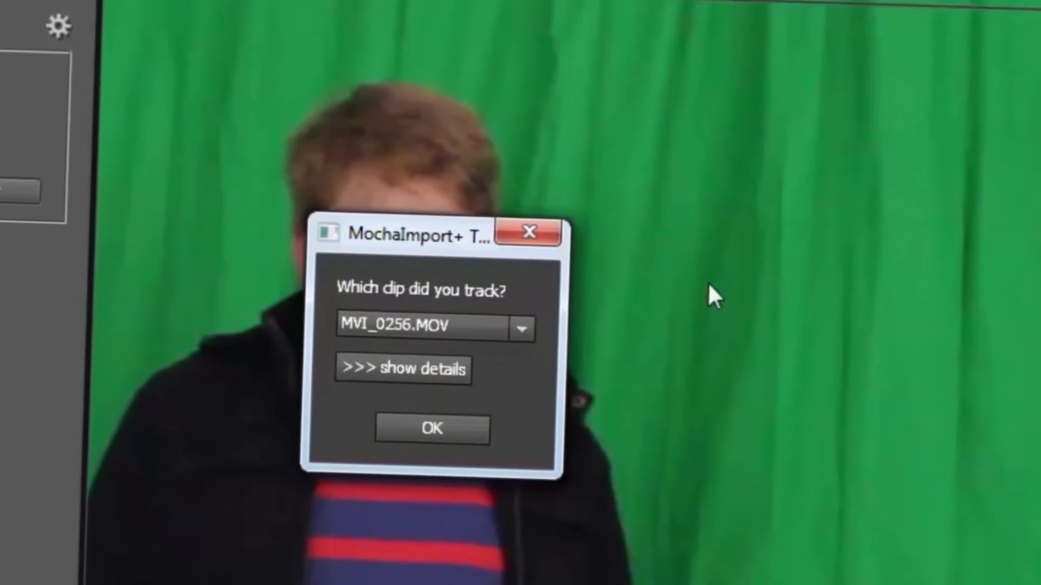
{"action": "left_click", "coordinate": [426, 444]}
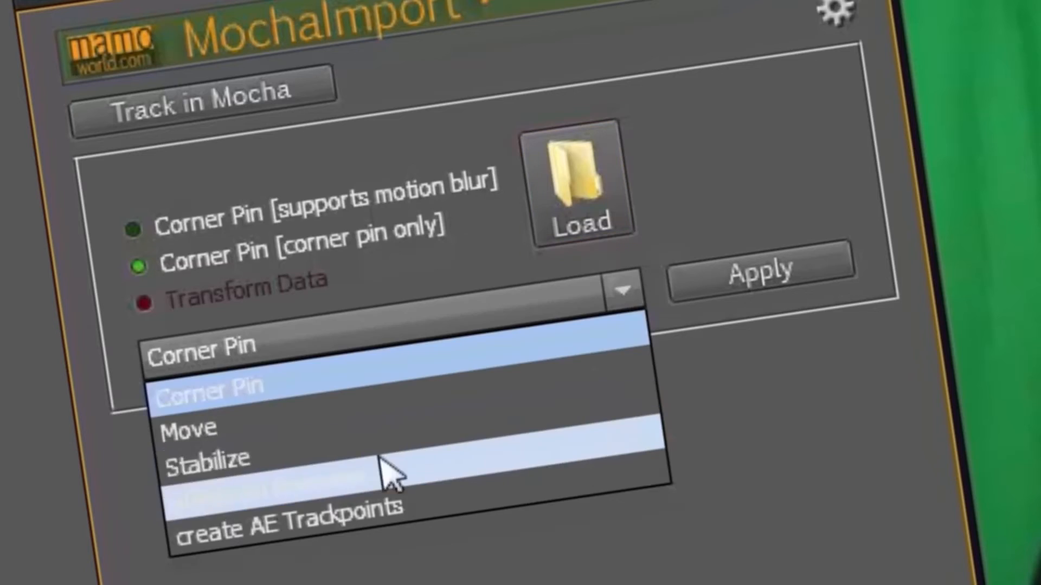
{"action": "left_click", "coordinate": [399, 495]}
{"action": "left_click", "coordinate": [770, 276]}
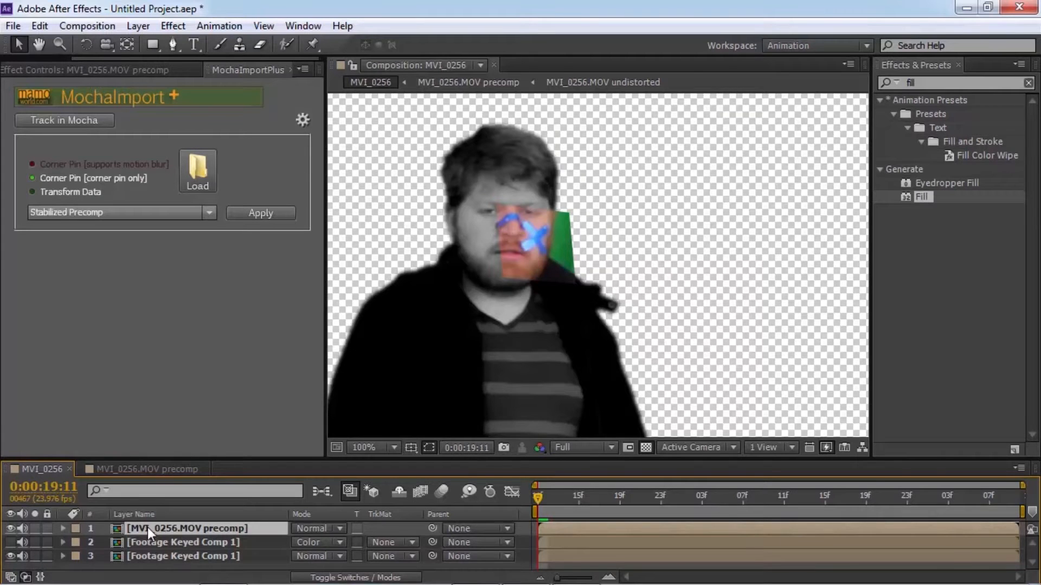
- Open the MVI_0256.MOV precomp and create a white solid of 1920 by 1080 px in it
{"action": "double_click", "coordinate": [147, 528]}
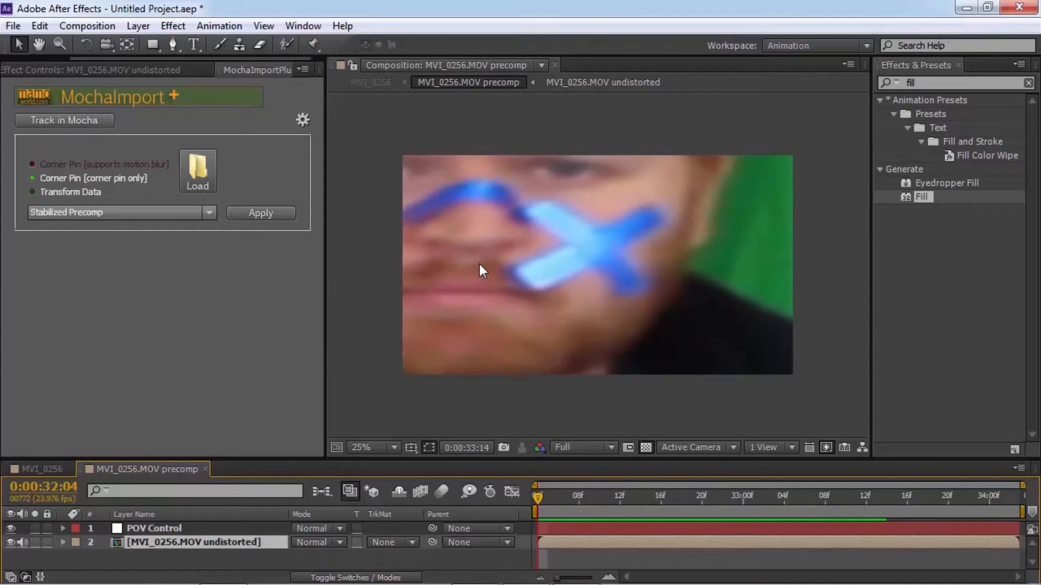
{"action": "left_click", "coordinate": [137, 25]}
{"action": "mouse_move", "coordinate": [149, 42]}
{"action": "left_click", "coordinate": [424, 62]}
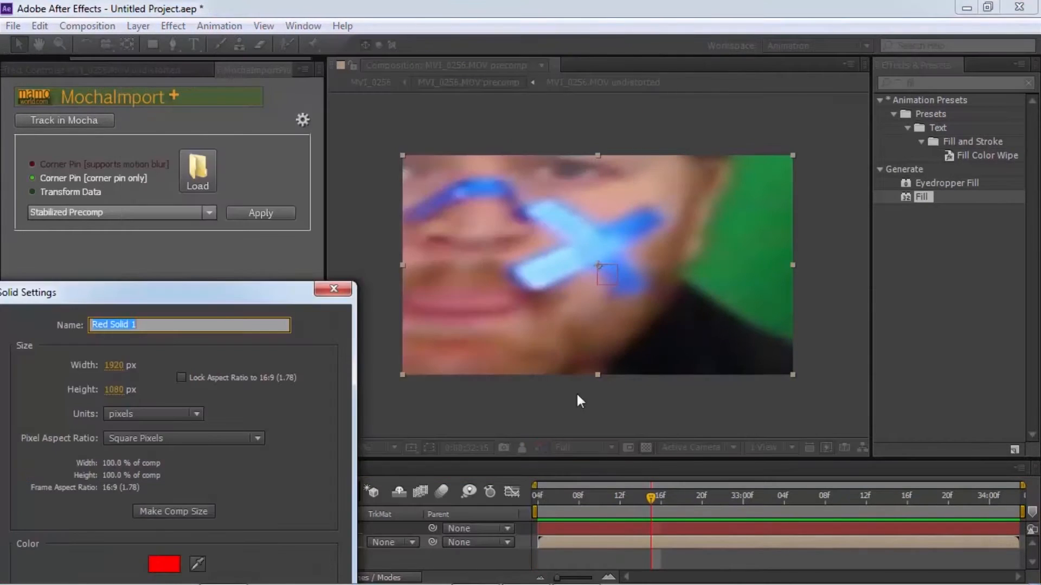
{"action": "left_click", "coordinate": [163, 562]}
{"action": "left_click", "coordinate": [225, 224]}
{"action": "left_click", "coordinate": [610, 225]}
{"action": "left_click_drag", "start_coordinate": [300, 291], "coordinate": [424, 99]}
{"action": "left_click", "coordinate": [360, 416]}
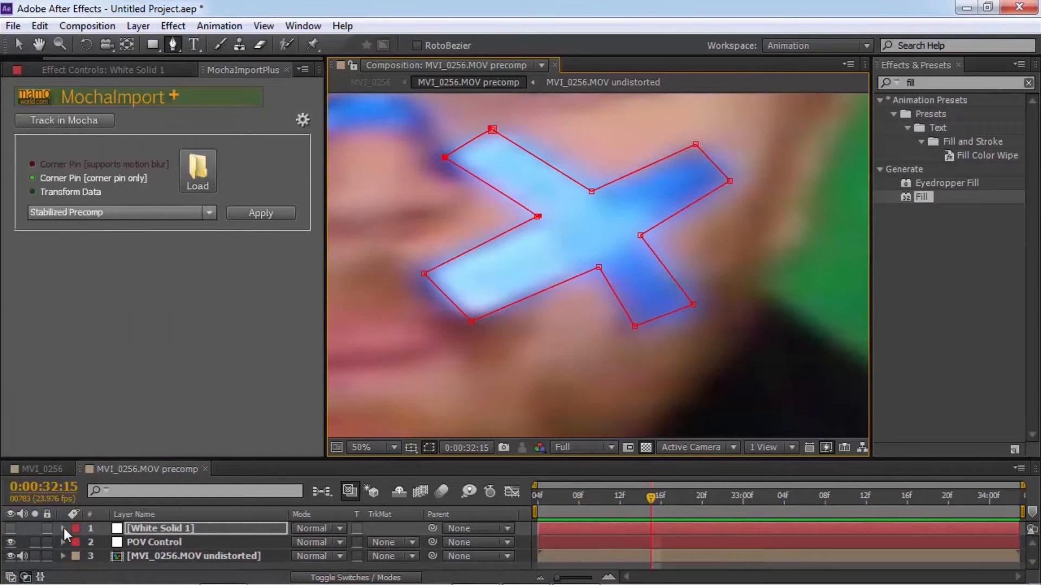
- Reveal the white solid's mask properties, go to the first frame, and fit the cross-shaped mask to the cheek bandage
{"action": "key", "text": "m"}
{"action": "key", "text": "m"}
{"action": "key", "text": "Home"}
{"action": "key", "text": "v"}
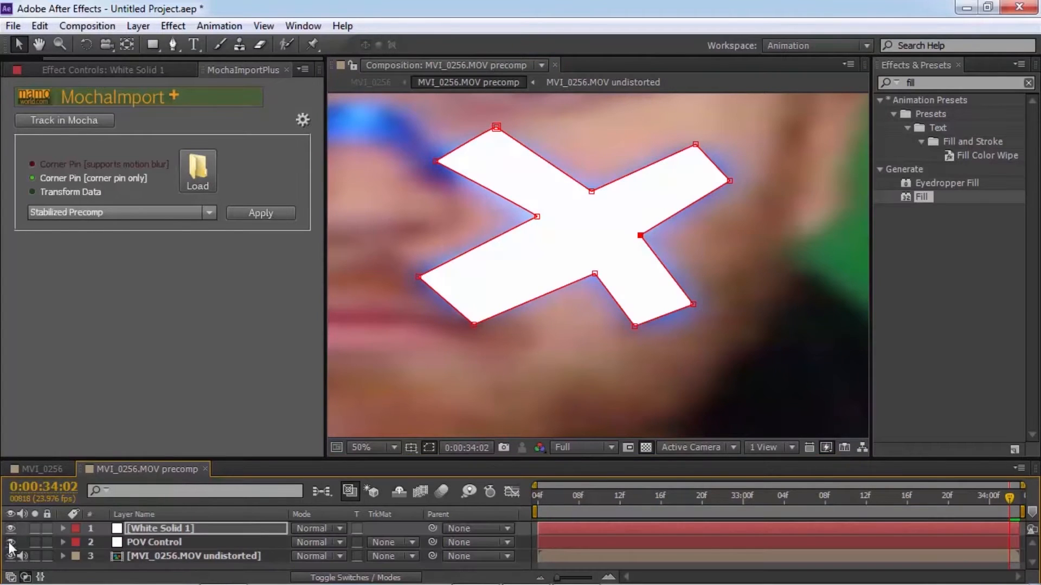
- In the MVI_0256 composition, lower the opacity of the MVI_0256.MOV precomp layer to 65%
{"action": "left_click", "coordinate": [53, 469]}
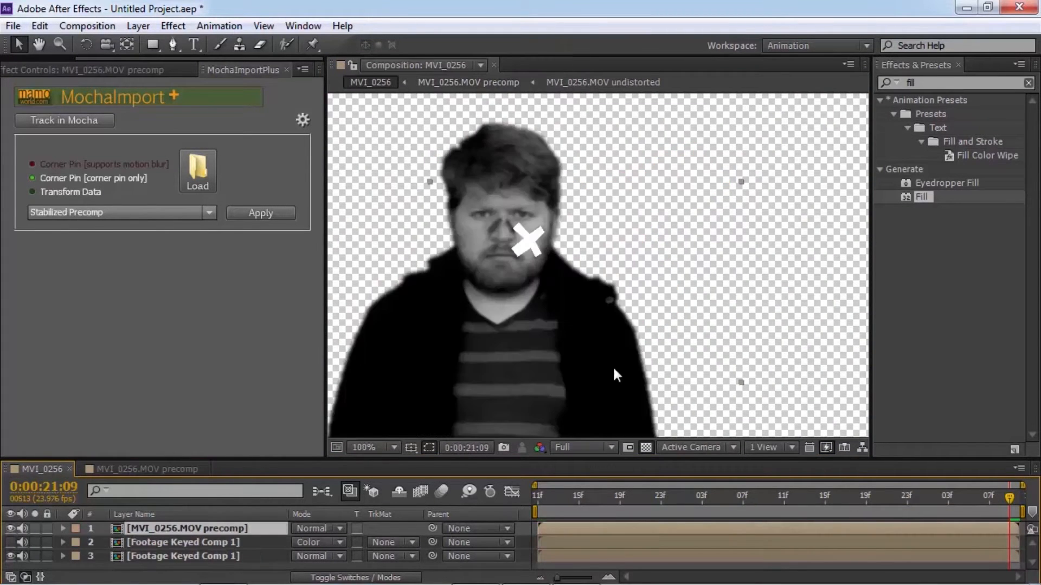
{"action": "left_click", "coordinate": [63, 528]}
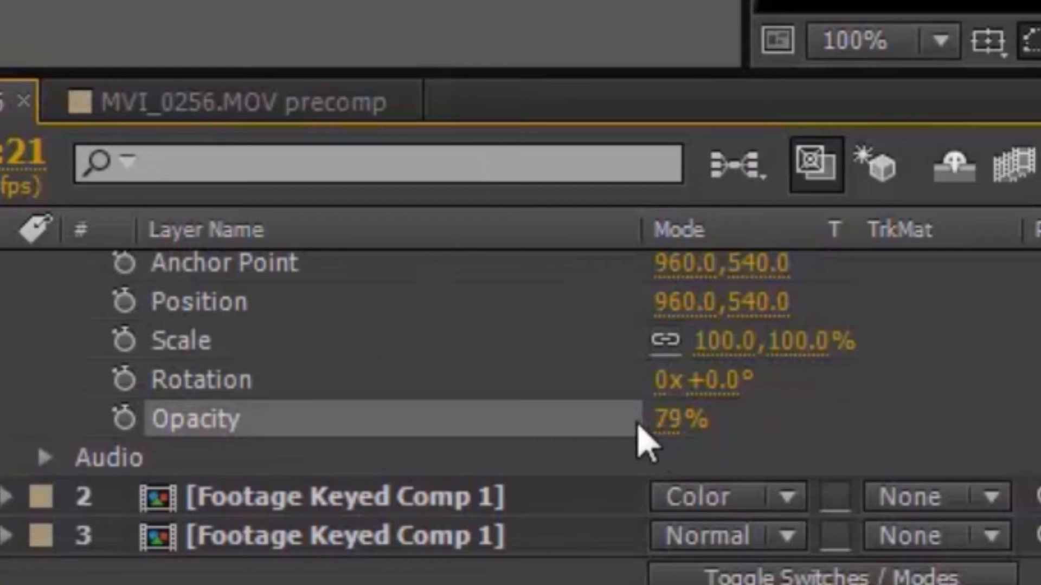
{"action": "left_click_drag", "start_coordinate": [631, 423], "coordinate": [642, 455]}
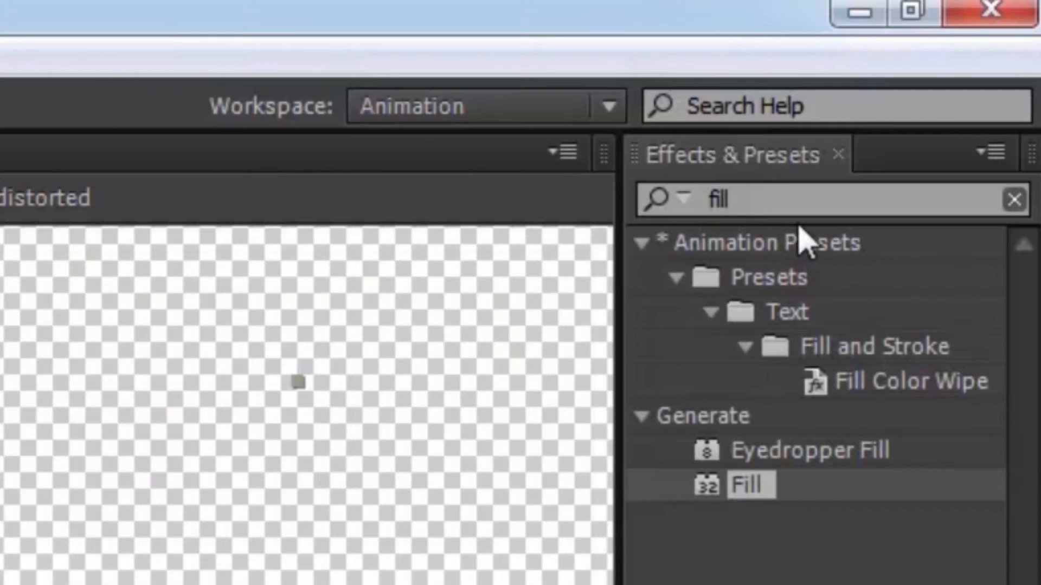
- Apply Fast Blur to the MVI_0256.MOV precomp layer with a blurriness of 1.0, and preview the result
{"action": "left_click_drag", "start_coordinate": [781, 205], "coordinate": [446, 217]}
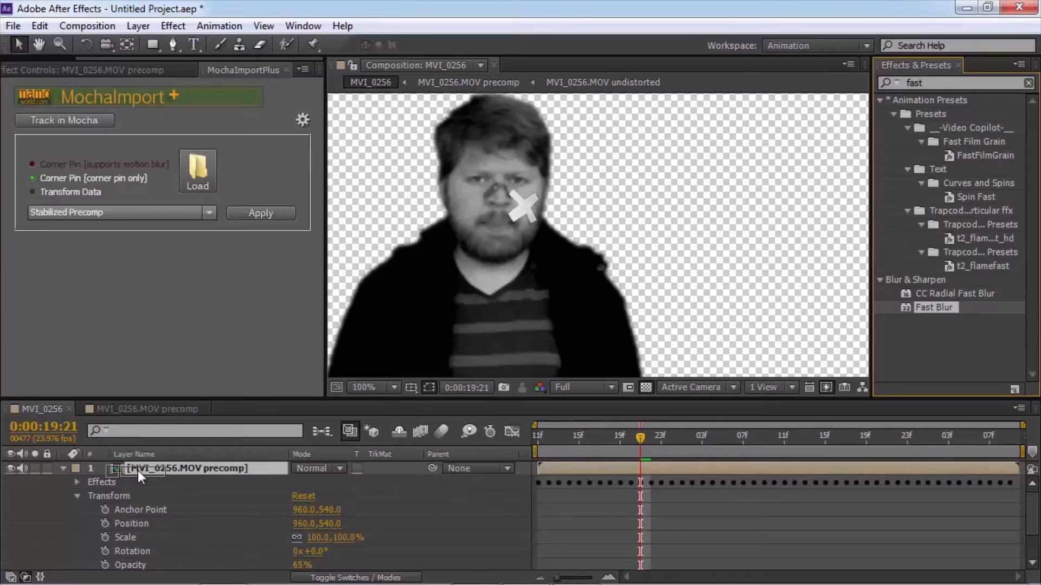
{"action": "left_click_drag", "start_coordinate": [138, 471], "coordinate": [135, 469]}
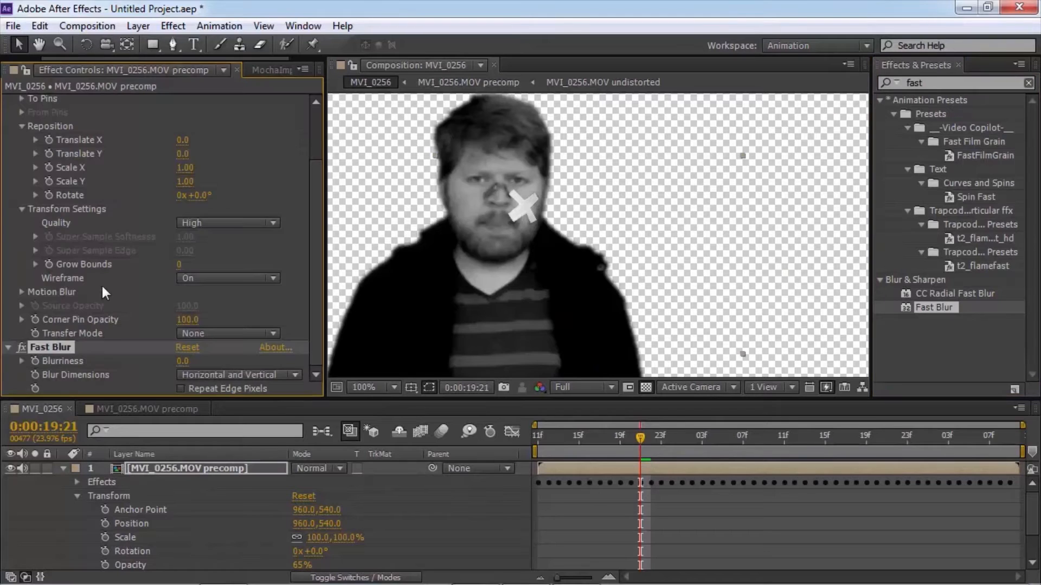
{"action": "scroll", "coordinate": [106, 336], "scroll_direction": "up", "scroll_amount": 3}
{"action": "left_click", "coordinate": [7, 101]}
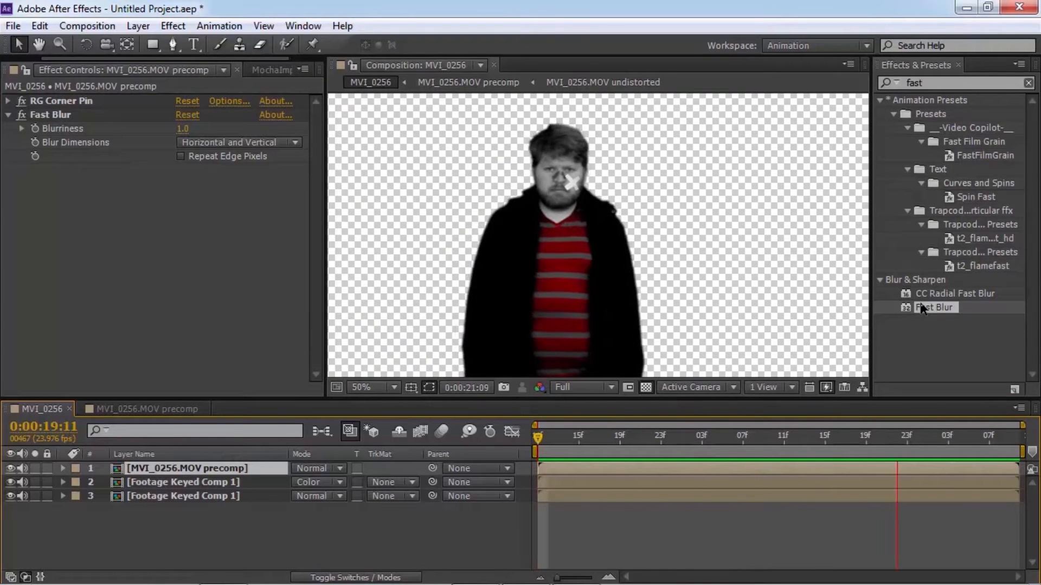
{"action": "key", "text": "space"}
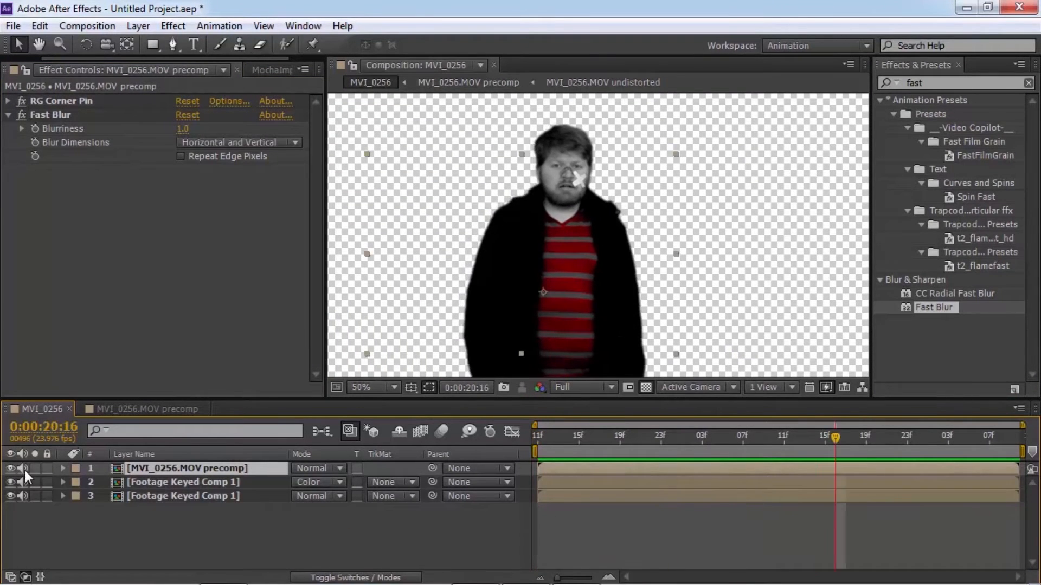
- Pre-compose all layers of the MVI_0256 composition into a new composition named "Guy"
{"action": "key", "text": "ctrl+a"}
{"action": "left_click", "coordinate": [138, 25]}
{"action": "left_click", "coordinate": [433, 45]}
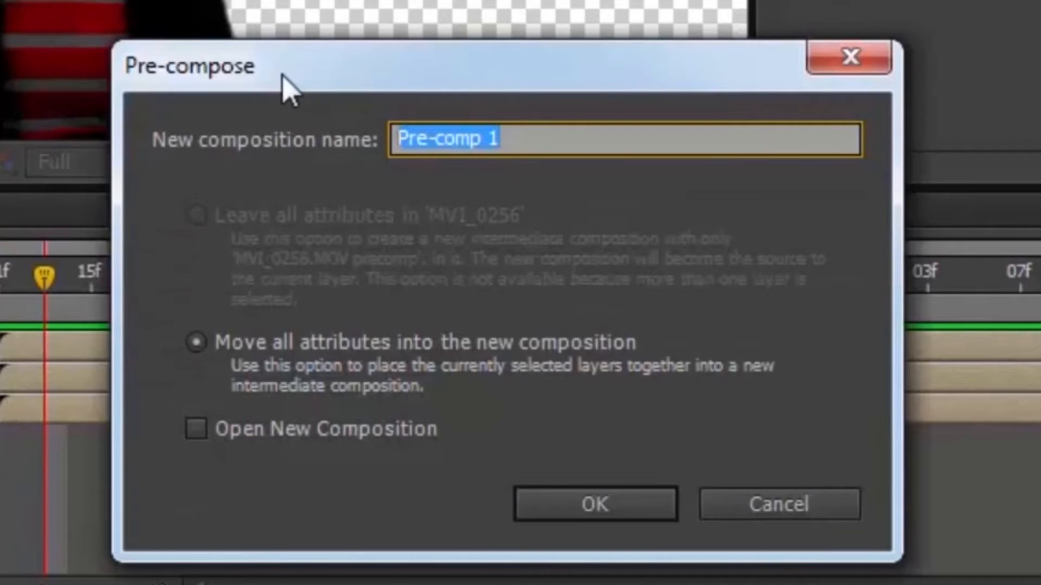
{"action": "type", "text": "Guy"}
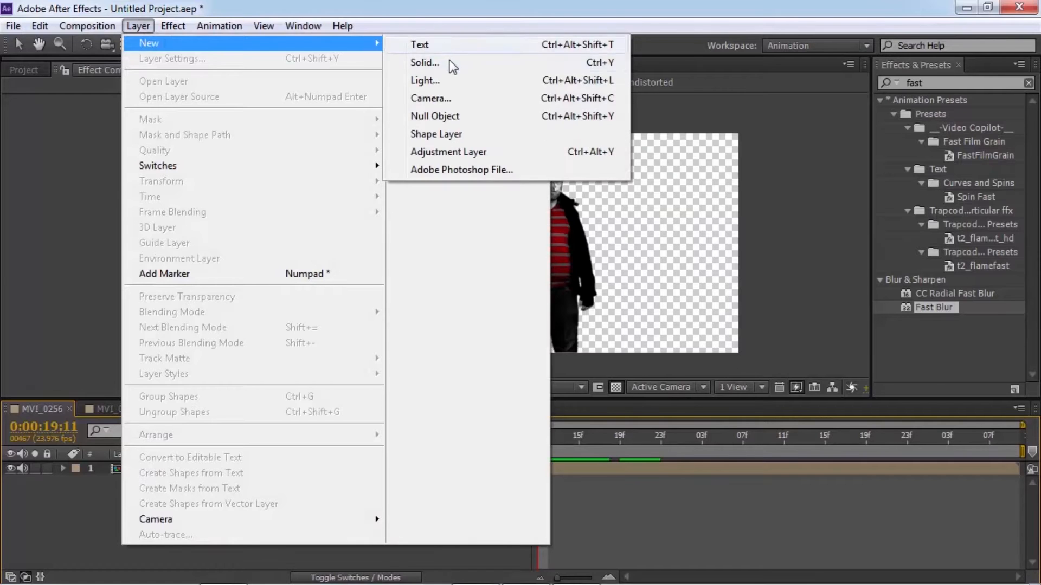
- Create a new white solid and place it beneath the Guy layer
{"action": "left_click", "coordinate": [454, 62]}
{"action": "left_click", "coordinate": [344, 410]}
{"action": "left_click_drag", "start_coordinate": [164, 472], "coordinate": [164, 484]}
- Apply CC Spotlight to the white solid behind Guy and set its intensity to 100
{"action": "key", "text": "ctrl+5"}
{"action": "type", "text": "cc spo"}
{"action": "mouse_move", "coordinate": [941, 114]}
{"action": "left_mouse_down"}
{"action": "mouse_move", "coordinate": [162, 483]}
{"action": "mouse_move", "coordinate": [184, 484]}
{"action": "left_mouse_up"}
{"action": "left_click", "coordinate": [184, 205]}
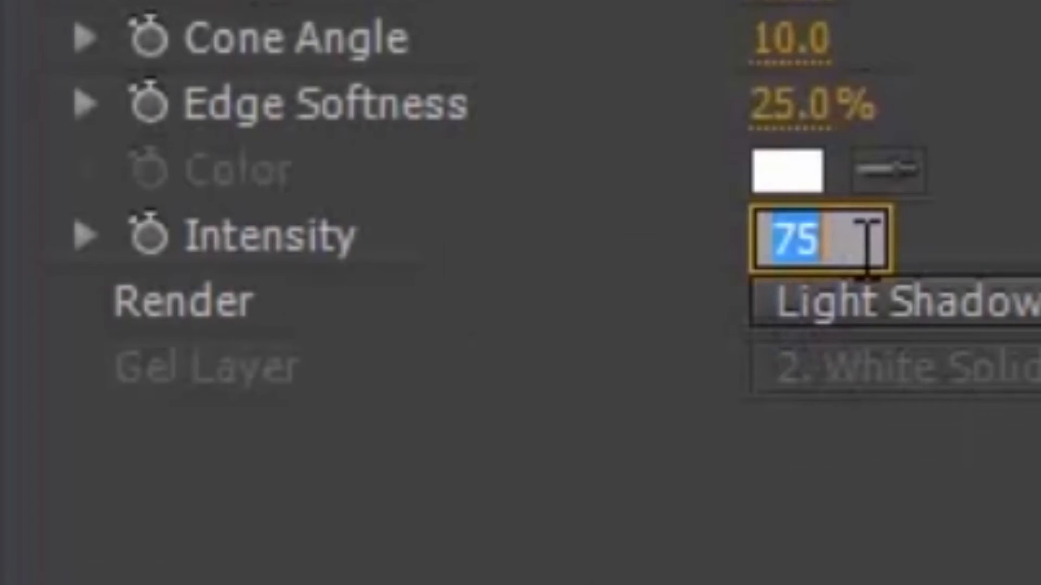
{"action": "type", "text": "100"}
{"action": "key", "text": "Return"}
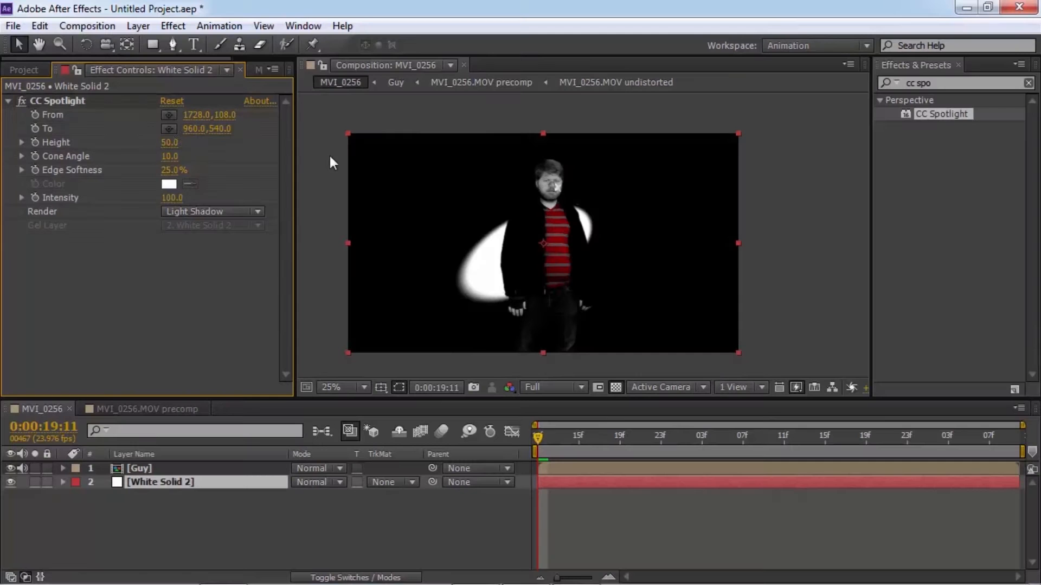
- Aim the spotlight from about 1904, 992 to about 1144, 658 and widen its cone angle to 17.7
{"action": "left_click", "coordinate": [676, 290]}
{"action": "left_click_drag", "start_coordinate": [543, 243], "coordinate": [470, 209]}
{"action": "left_click_drag", "start_coordinate": [675, 291], "coordinate": [814, 370]}
{"action": "left_click_drag", "start_coordinate": [469, 210], "coordinate": [565, 256]}
{"action": "left_click_drag", "start_coordinate": [170, 156], "coordinate": [232, 156]}
{"action": "left_click_drag", "start_coordinate": [814, 370], "coordinate": [735, 335]}
{"action": "left_click_drag", "start_coordinate": [564, 255], "coordinate": [581, 265]}
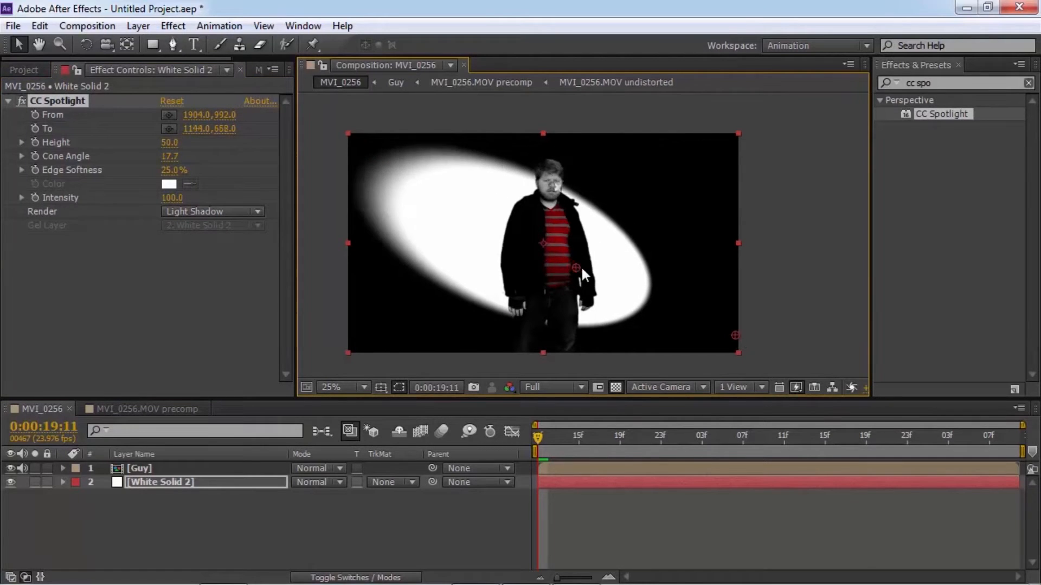
- Duplicate the Guy layer and rename the lower copy "shadow"
{"action": "left_click", "coordinate": [142, 471]}
{"action": "key", "text": "ctrl+d"}
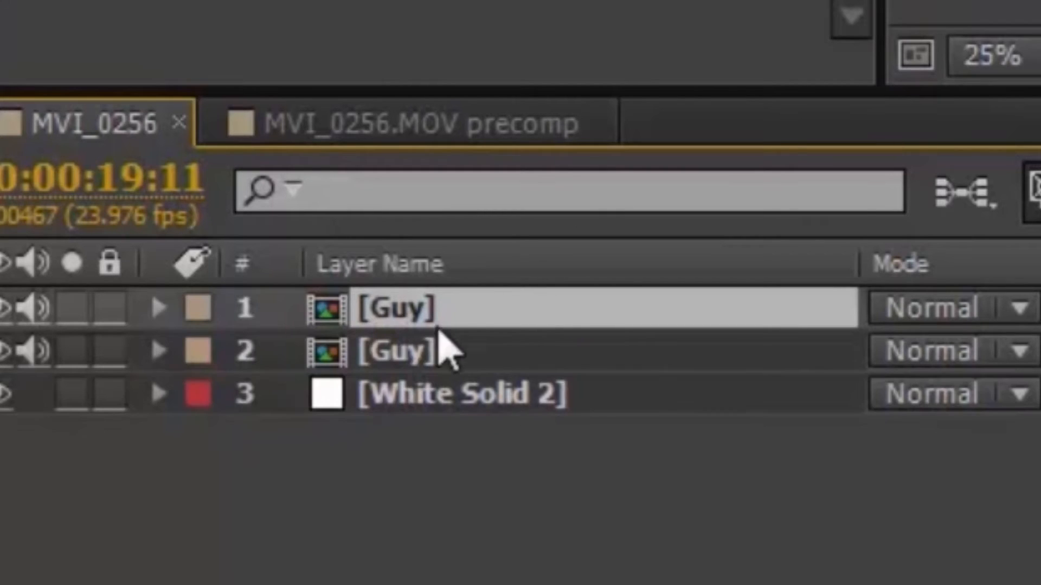
{"action": "left_click", "coordinate": [445, 350]}
{"action": "key", "text": "Return"}
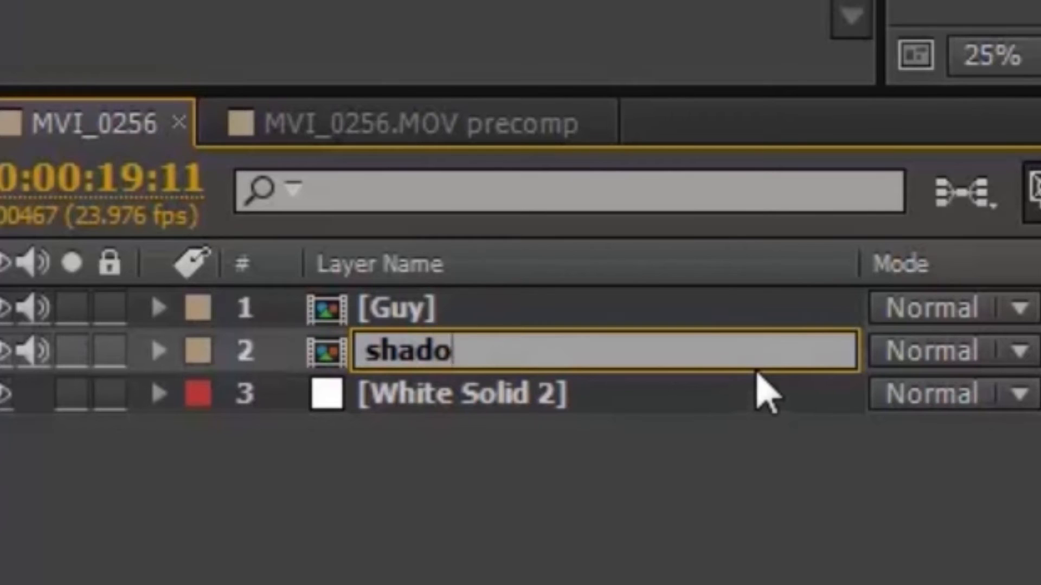
{"action": "type", "text": "shadow"}
{"action": "key", "text": "Return"}
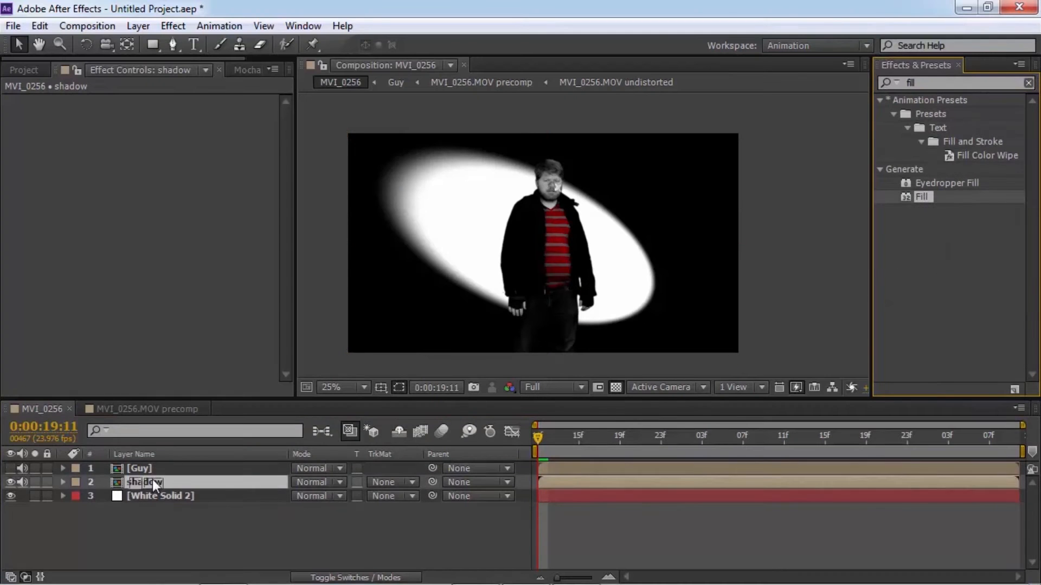
- Apply a black Fill to the shadow layer, enlarge it and offset it to the left behind the figure
{"action": "left_click_drag", "start_coordinate": [152, 479], "coordinate": [152, 480]}
{"action": "left_click", "coordinate": [169, 142]}
{"action": "left_click", "coordinate": [593, 227]}
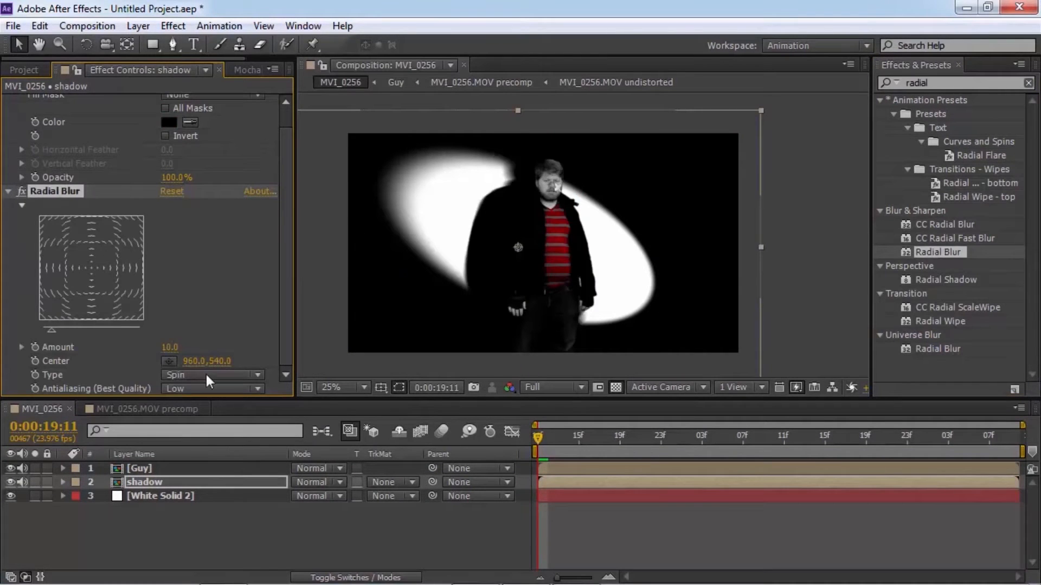
- Add a Zoom-type Radial Blur to the shadow layer, moving its center toward the frame's lower right and increasing the blur amount
{"action": "left_click", "coordinate": [206, 375]}
{"action": "left_click", "coordinate": [211, 411]}
{"action": "left_click", "coordinate": [169, 361]}
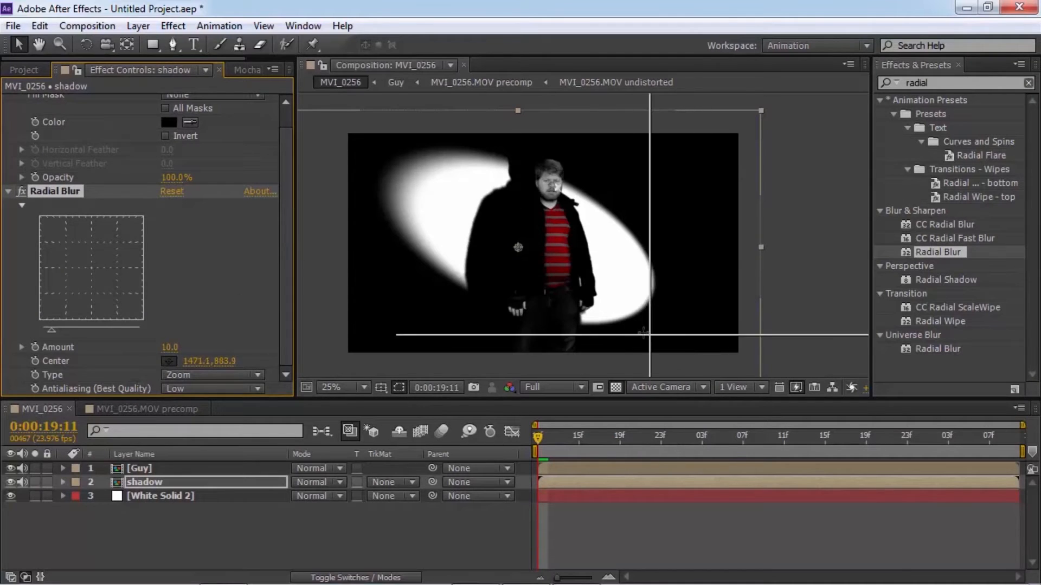
{"action": "left_click", "coordinate": [642, 332]}
{"action": "left_click_drag", "start_coordinate": [648, 309], "coordinate": [600, 298]}
{"action": "left_click_drag", "start_coordinate": [170, 346], "coordinate": [217, 394]}
- Pre-compose the shadow layer and the spotlit white solid as "Background Matte", and hide the Guy layer
{"action": "left_click", "coordinate": [159, 496], "text": "shift"}
{"action": "key", "text": "ctrl+shift+c"}
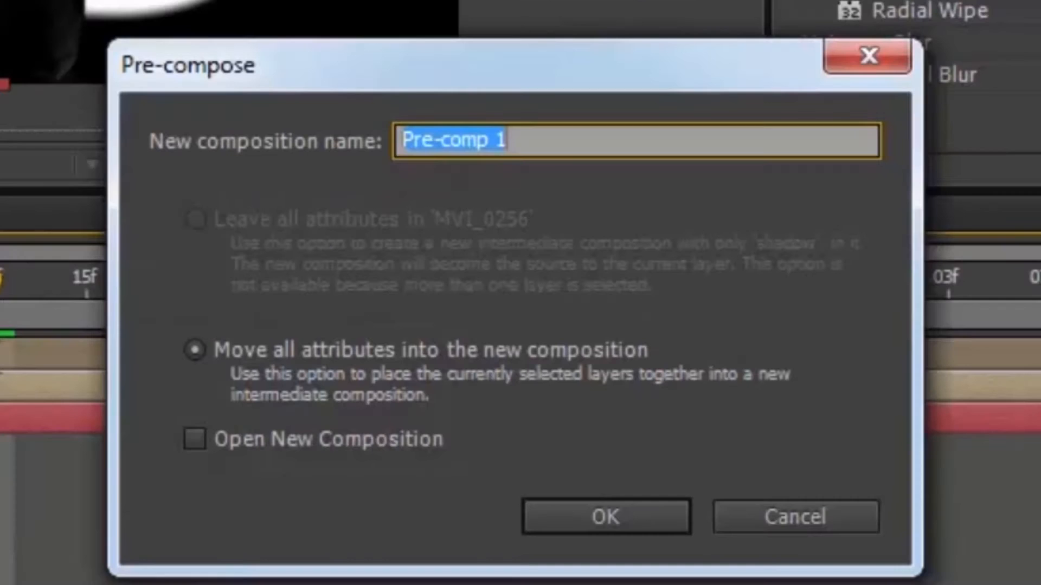
{"action": "type", "text": "Background Matte"}
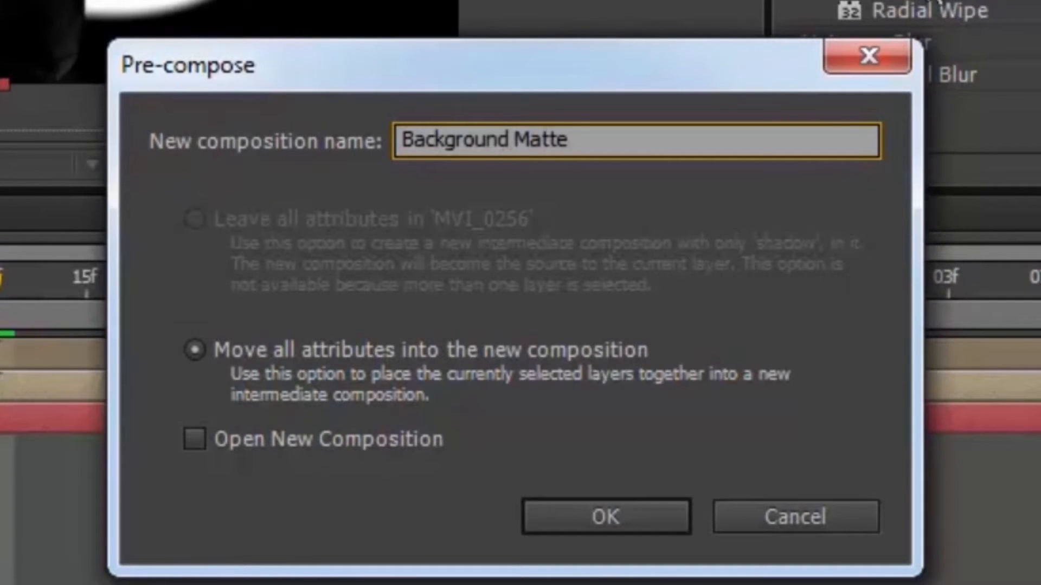
{"action": "key", "text": "Return"}
{"action": "left_click", "coordinate": [12, 468]}
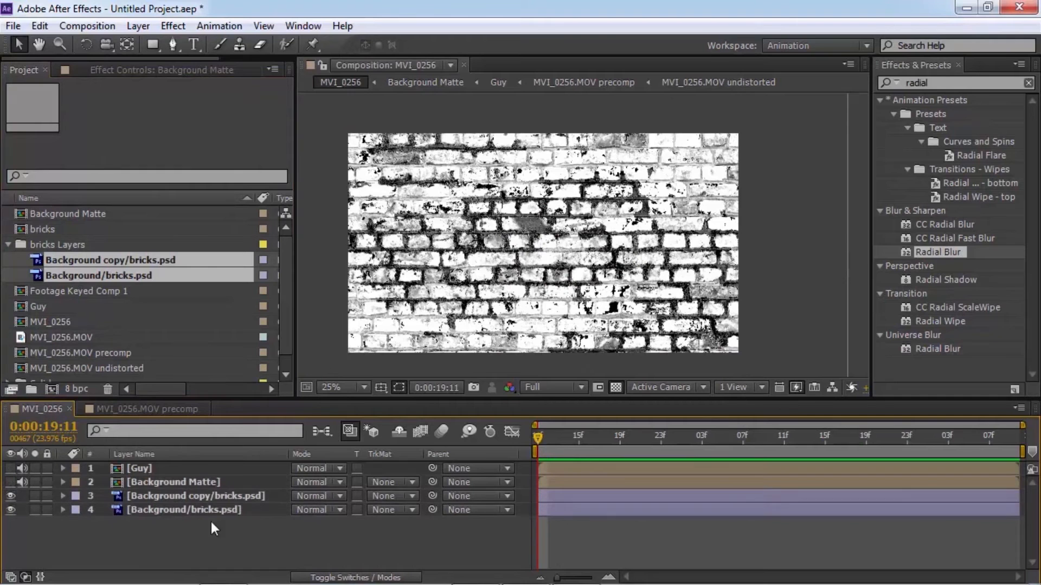
- Toggle the Background copy/bricks.psd layer off and on to compare the light and dark brick walls
{"action": "left_click", "coordinate": [11, 496]}
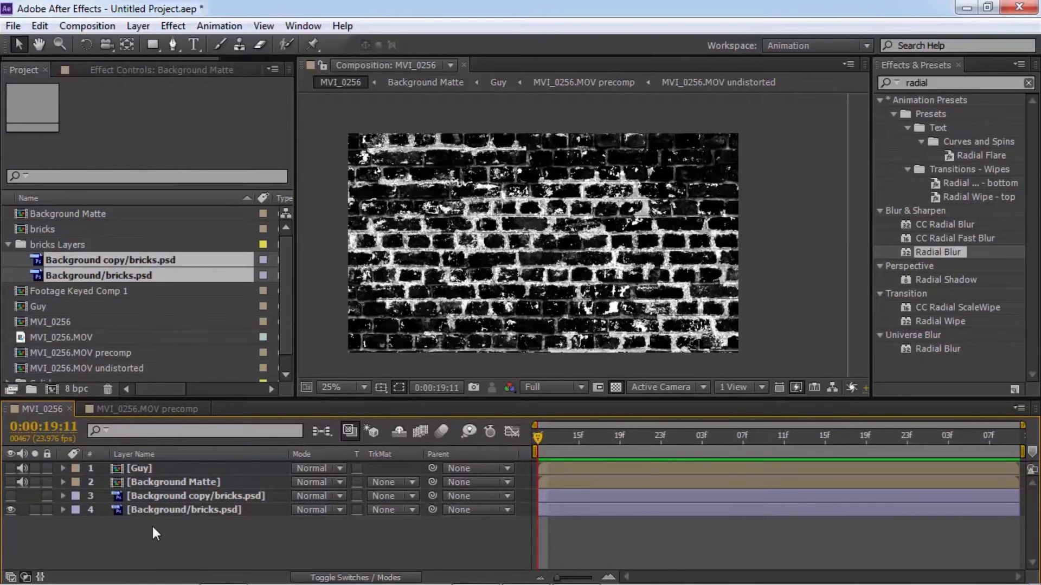
{"action": "left_click", "coordinate": [153, 510]}
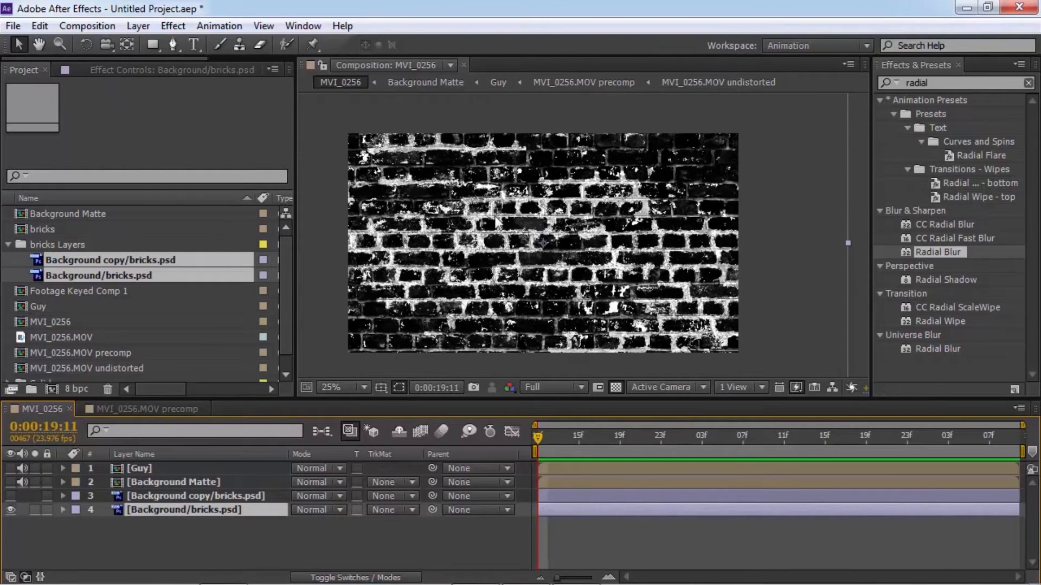
{"action": "left_click", "coordinate": [10, 496]}
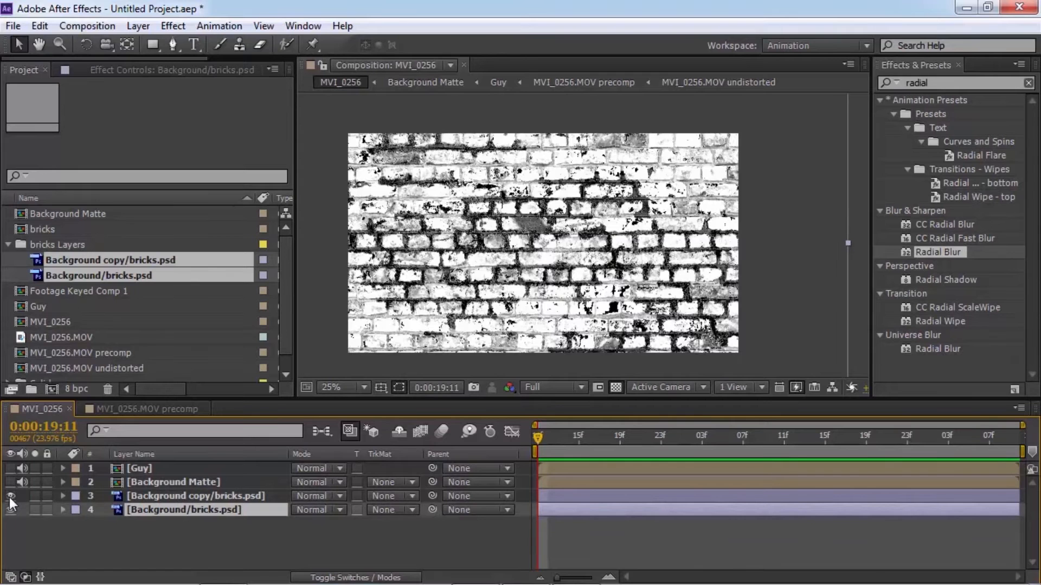
- Select both bricks.psd layers and scale them down to match the composition's width
{"action": "left_click", "coordinate": [179, 496]}
{"action": "left_click", "coordinate": [159, 510], "text": "shift"}
{"action": "right_click", "coordinate": [159, 512]}
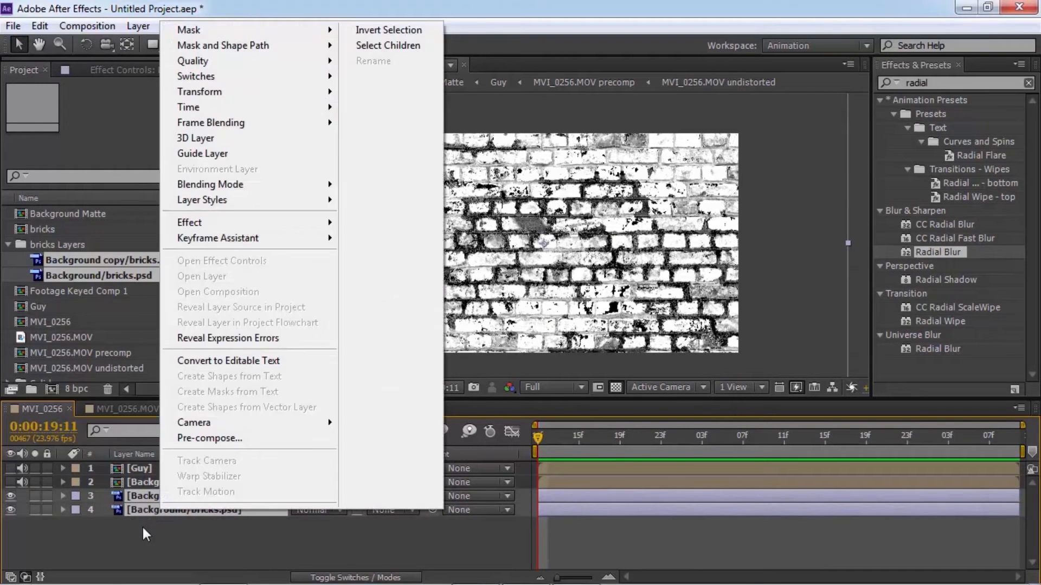
{"action": "key", "text": "Escape"}
{"action": "key", "text": "comma"}
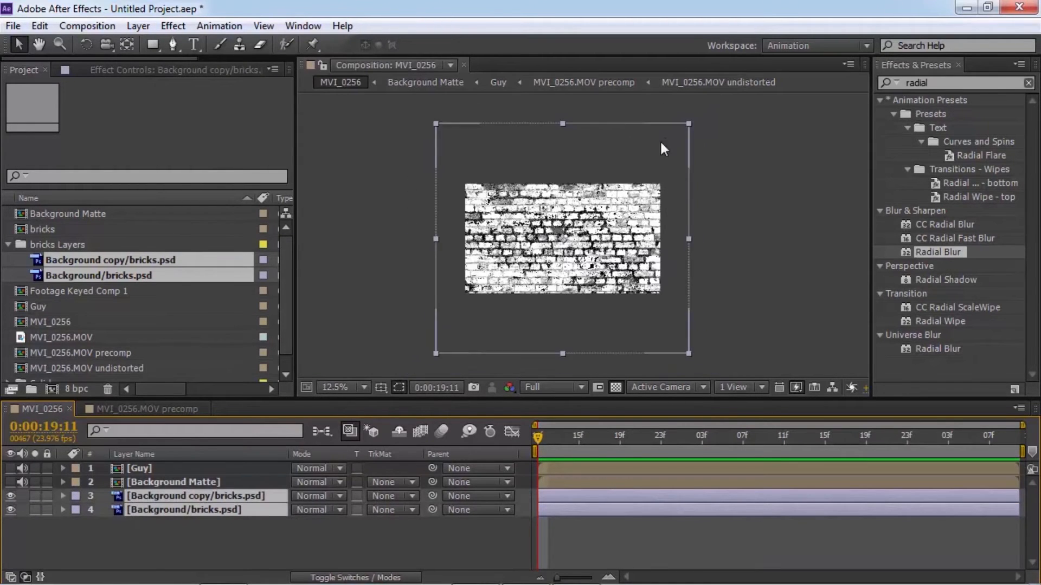
{"action": "key", "text": "period"}
- Show the Background Matte layer and set it as the luma matte for Background copy/bricks.psd
{"action": "left_click", "coordinate": [10, 481]}
{"action": "left_click", "coordinate": [179, 496]}
{"action": "left_click", "coordinate": [414, 496]}
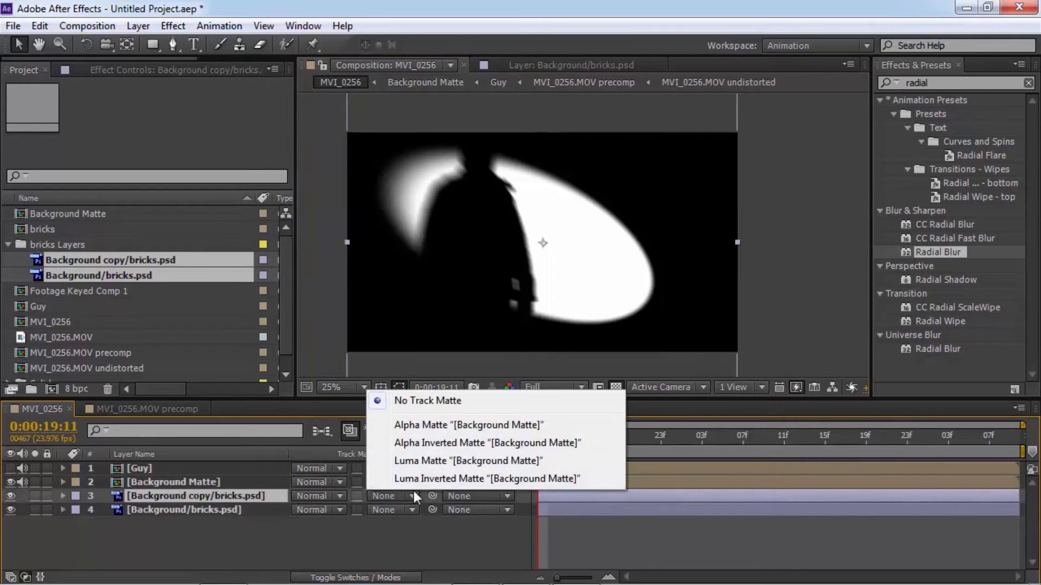
{"action": "left_click", "coordinate": [445, 479]}
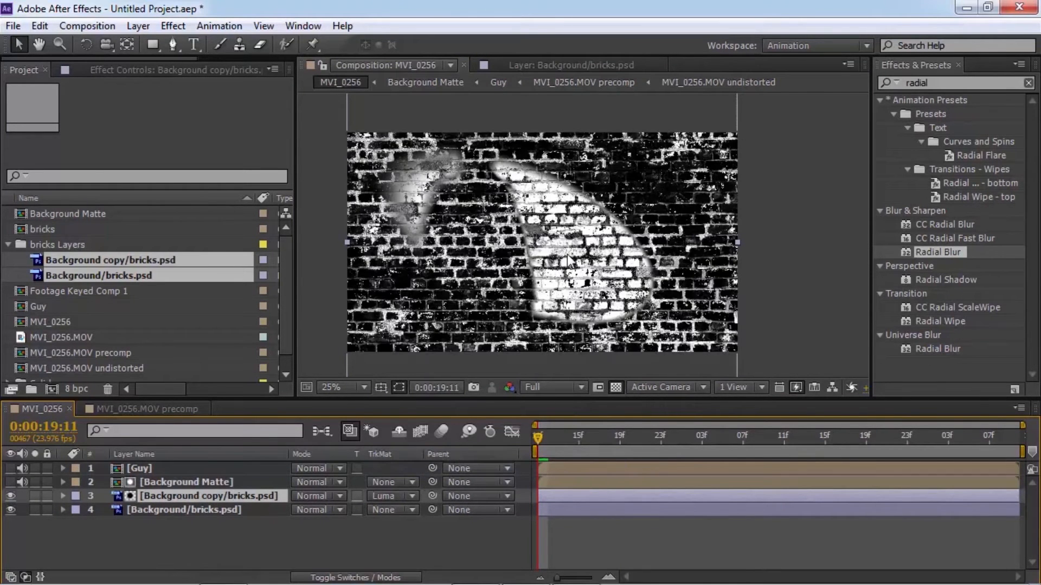
- Check the bricks along the edge of the light and offset the light brick layer slightly sideways from the dark one
{"action": "scroll", "coordinate": [567, 263], "scroll_direction": "up", "scroll_amount": 1}
{"action": "scroll", "coordinate": [531, 166], "scroll_direction": "up", "scroll_amount": 1}
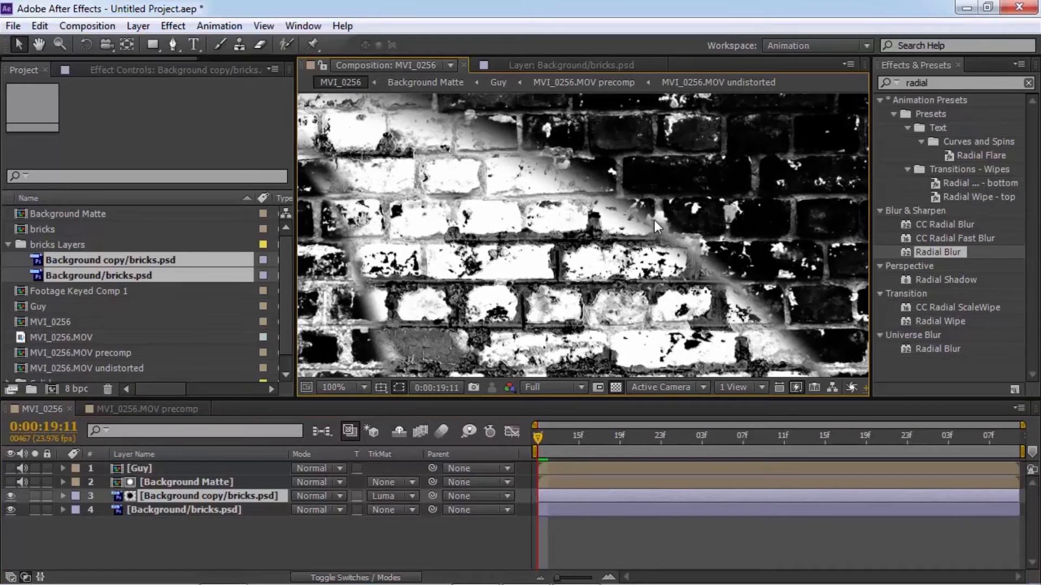
{"action": "left_click", "coordinate": [176, 498]}
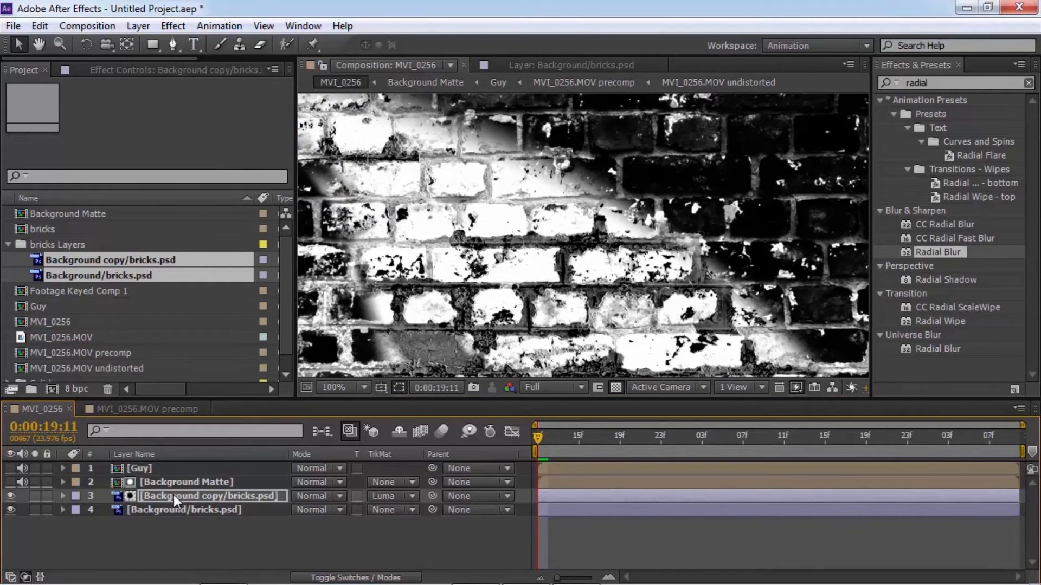
{"action": "scroll", "coordinate": [539, 280], "scroll_direction": "down", "scroll_amount": 1}
{"action": "scroll", "coordinate": [539, 281], "scroll_direction": "down", "scroll_amount": 1}
- Find the Exposure effect and apply it to the dark Background/bricks.psd layer
{"action": "left_click", "coordinate": [568, 435]}
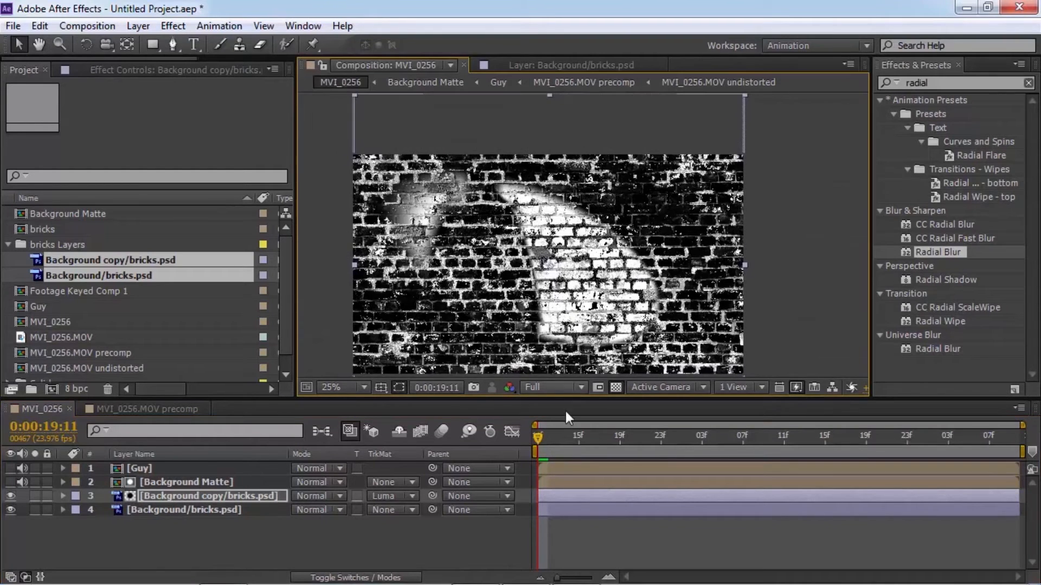
{"action": "key", "text": "ctrl+Down"}
{"action": "left_click", "coordinate": [956, 82]}
{"action": "type", "text": "expos"}
{"action": "left_click_drag", "start_coordinate": [934, 265], "coordinate": [198, 513]}
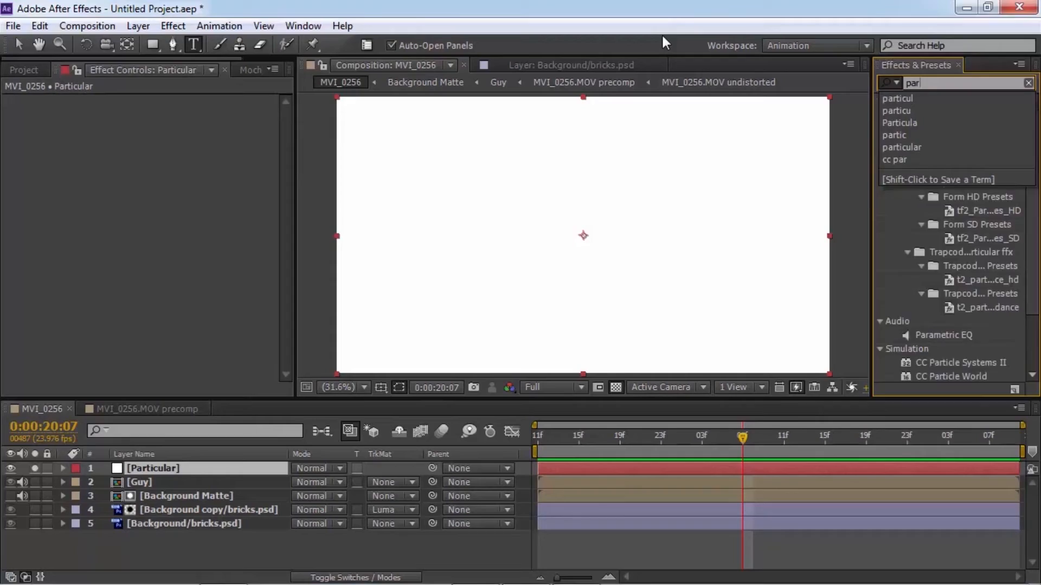
- Find the Trapcode Particular effect and apply it to the solid named Particular
{"action": "type", "text": "ticul"}
{"action": "left_click_drag", "start_coordinate": [933, 210], "coordinate": [259, 352]}
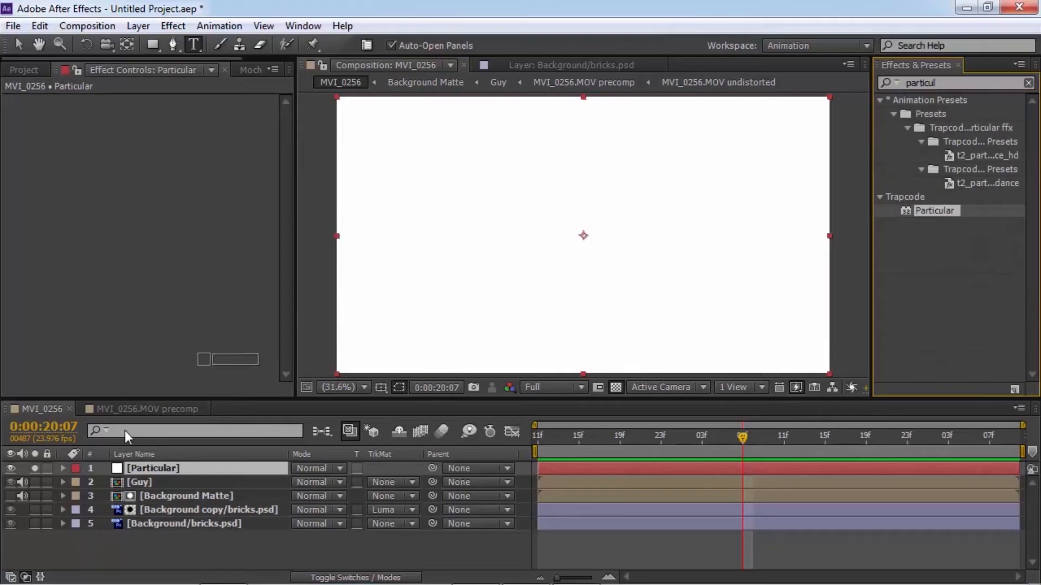
{"action": "left_click_drag", "start_coordinate": [174, 475], "coordinate": [174, 474]}
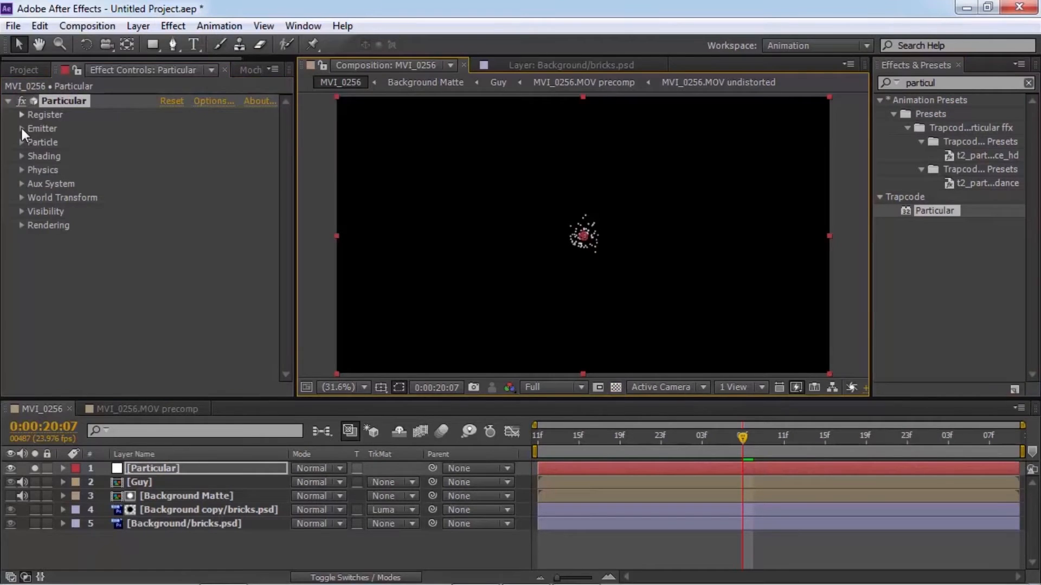
- Set Particular's emitter type to Box and its Emitter Size X to 2412
{"action": "left_click", "coordinate": [22, 128]}
{"action": "left_click", "coordinate": [227, 140]}
{"action": "left_click", "coordinate": [221, 180]}
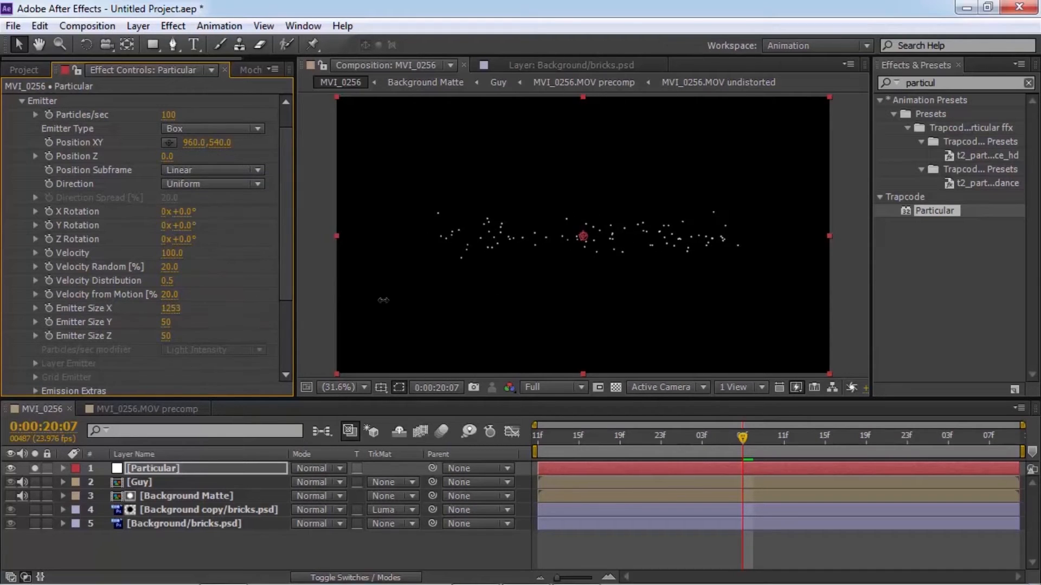
{"action": "left_click_drag", "start_coordinate": [194, 307], "coordinate": [202, 307]}
{"action": "scroll", "coordinate": [756, 237], "scroll_direction": "down", "scroll_amount": 2}
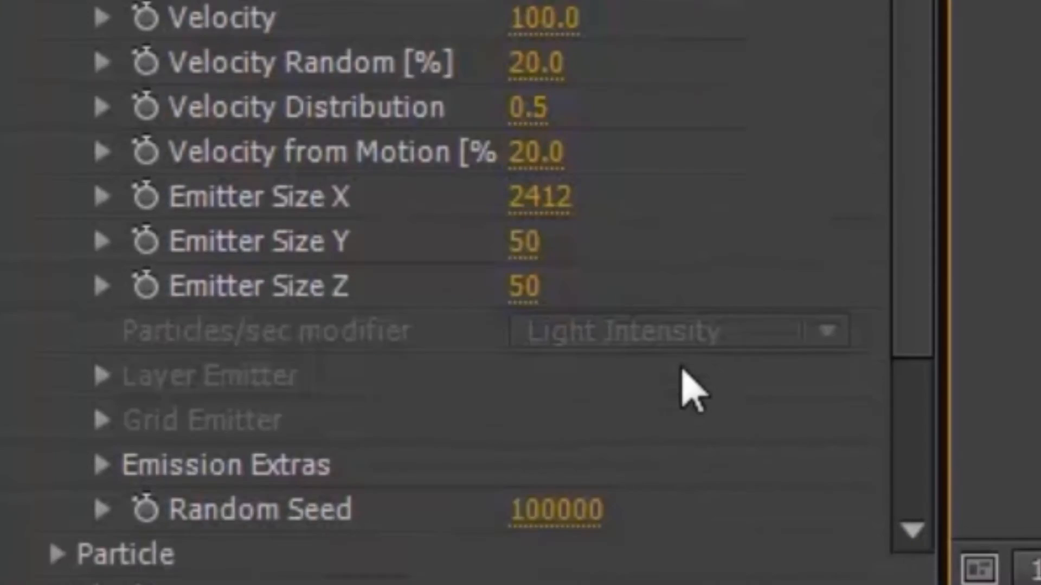
- Set the Gravity in Particular's Physics settings to 2310 so the particles fall like rain
{"action": "scroll", "coordinate": [212, 366], "scroll_direction": "down", "scroll_amount": 3}
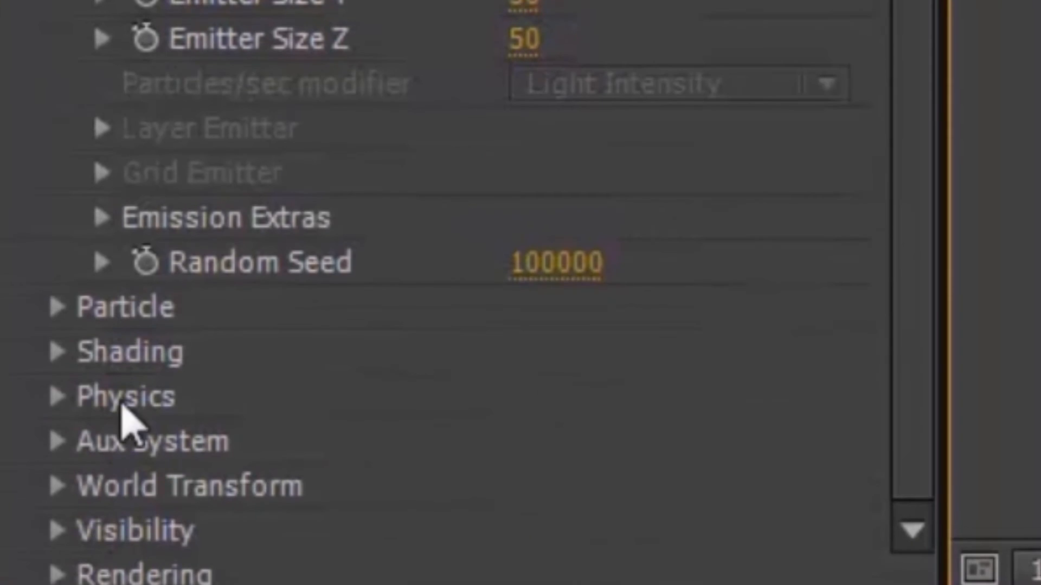
{"action": "left_click", "coordinate": [64, 393]}
{"action": "left_click_drag", "start_coordinate": [528, 439], "coordinate": [1006, 402]}
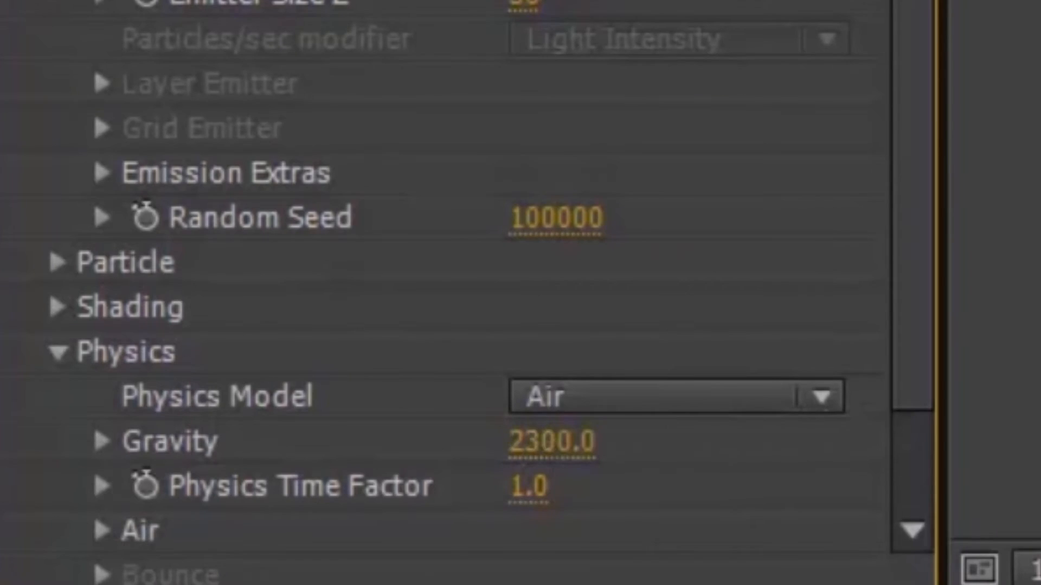
- Turn Particular's motion blur on with Shutter Angle 742 and Opacity Boost 40, and preview the rain streaks
{"action": "left_click", "coordinate": [207, 293]}
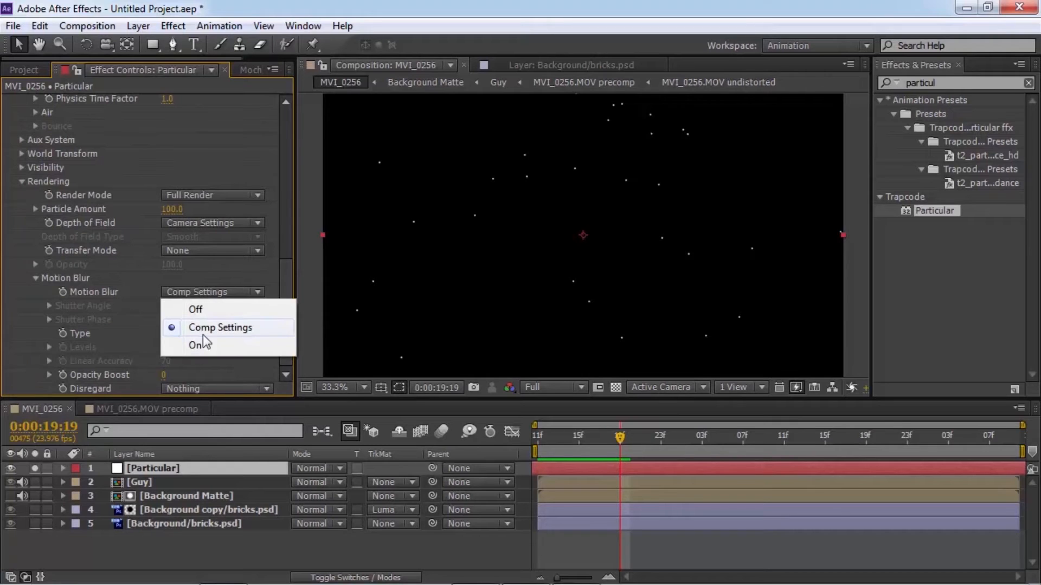
{"action": "left_click", "coordinate": [204, 344]}
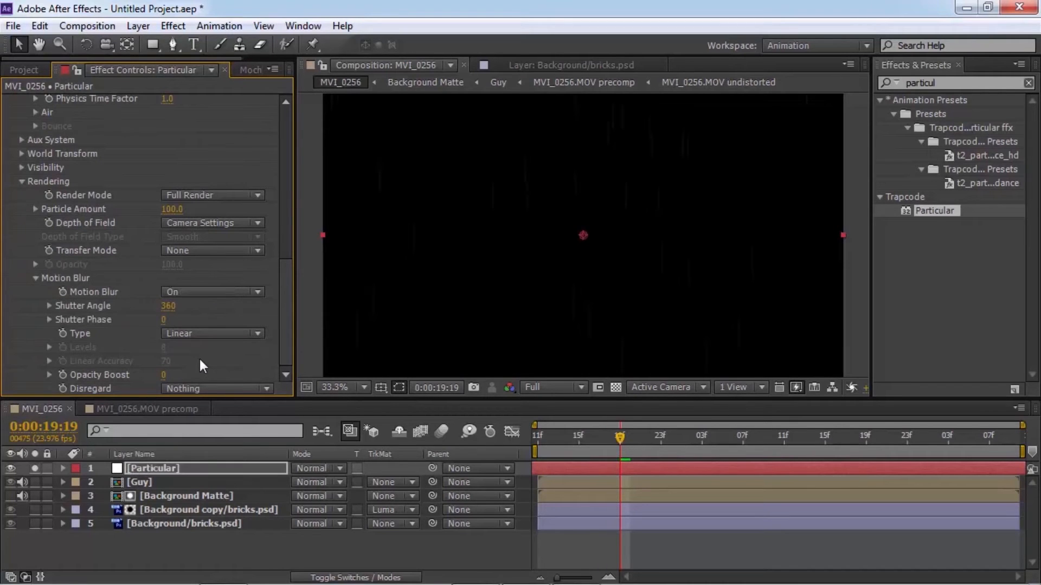
{"action": "left_click_drag", "start_coordinate": [163, 374], "coordinate": [187, 369]}
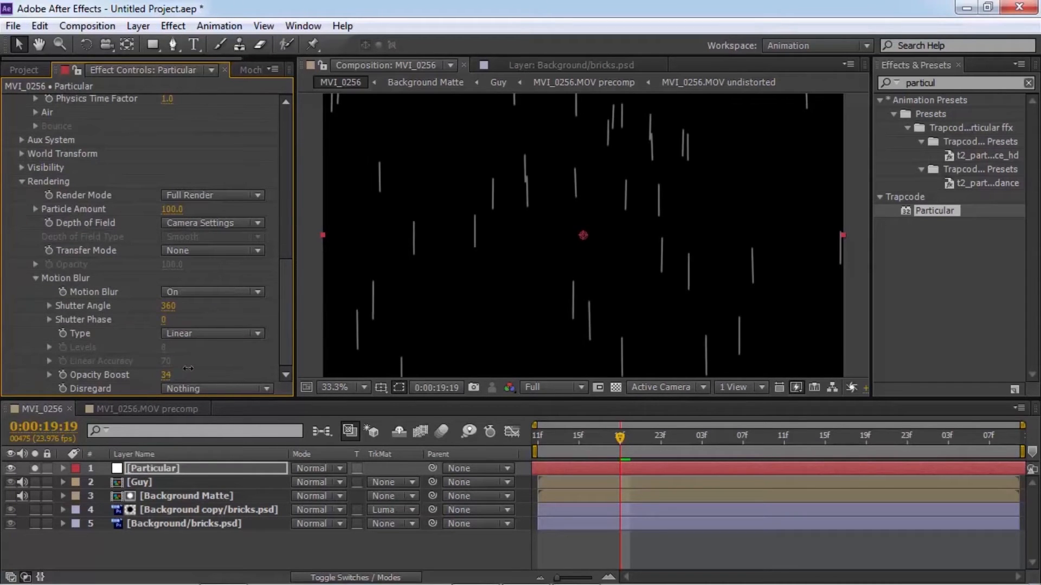
{"action": "key", "text": "space"}
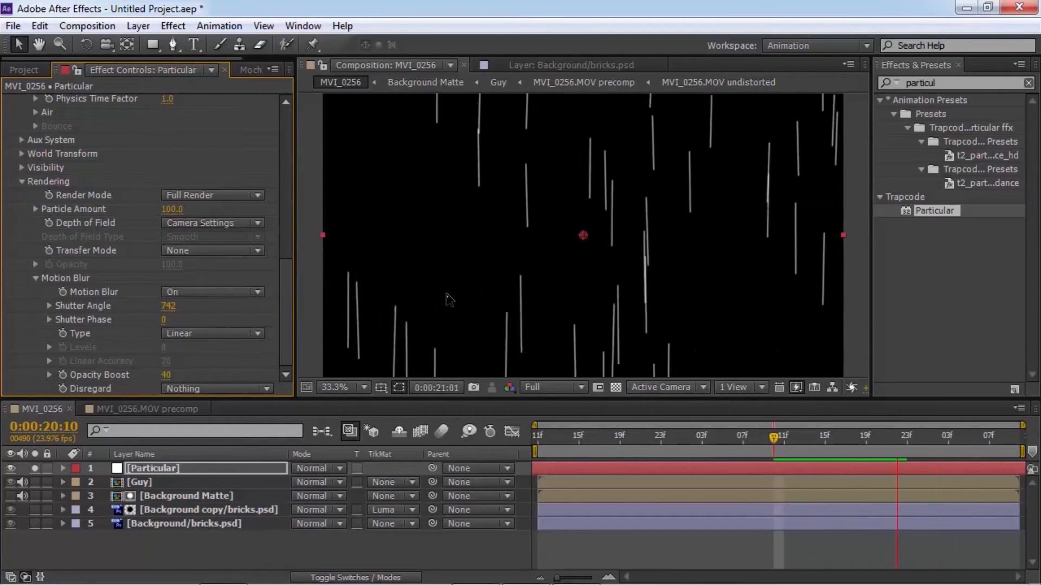
- Set Wind X in Particular's Air settings to -483 and preview the slanted rain
{"action": "scroll", "coordinate": [234, 201], "scroll_direction": "up", "scroll_amount": 10}
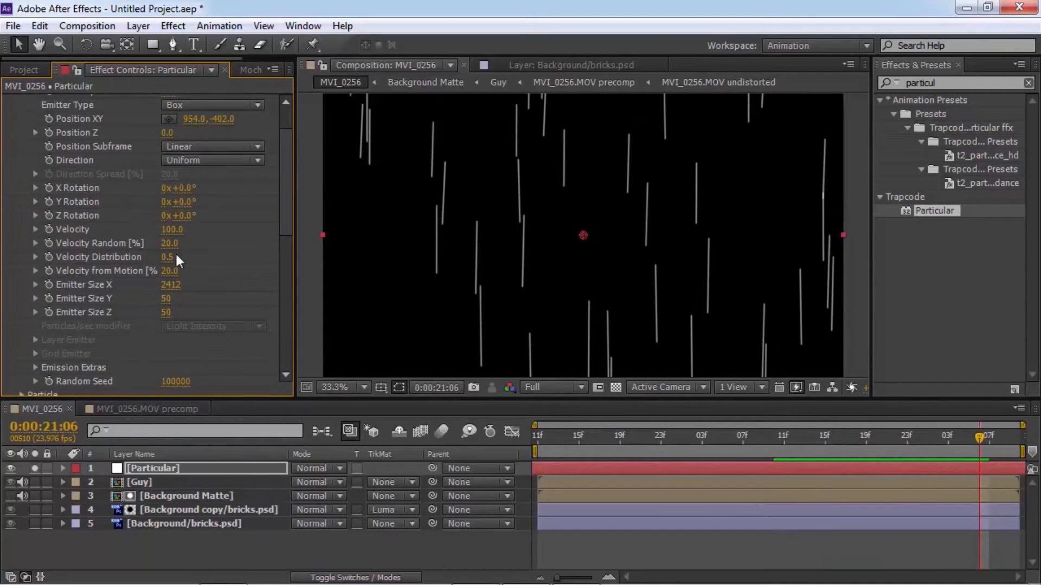
{"action": "scroll", "coordinate": [174, 251], "scroll_direction": "down", "scroll_amount": 6}
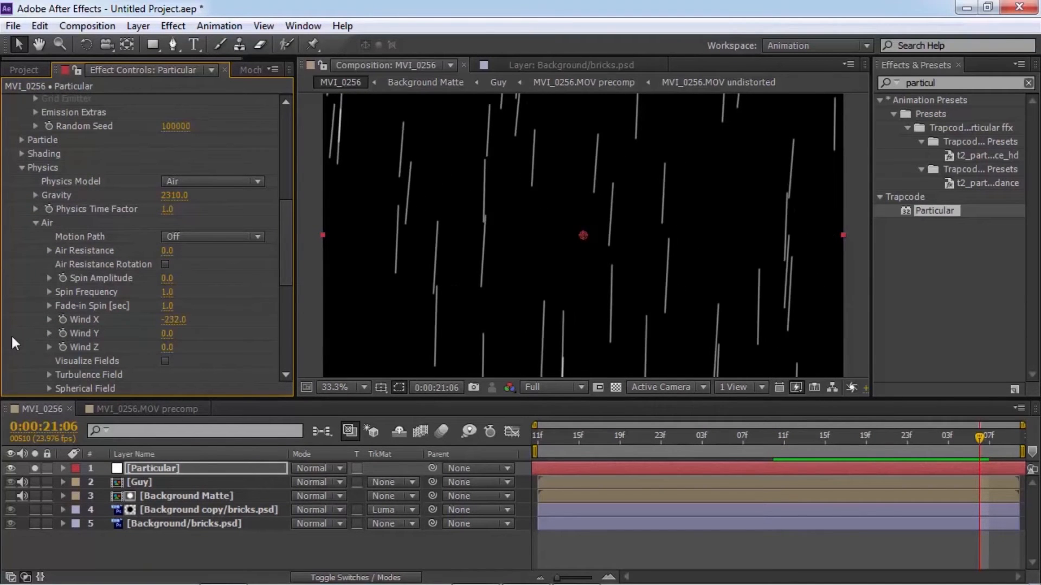
{"action": "mouse_move", "coordinate": [175, 322]}
{"action": "left_mouse_down"}
{"action": "mouse_move", "coordinate": [151, 326]}
{"action": "mouse_move", "coordinate": [158, 321]}
{"action": "left_mouse_up"}
{"action": "key", "text": "space"}
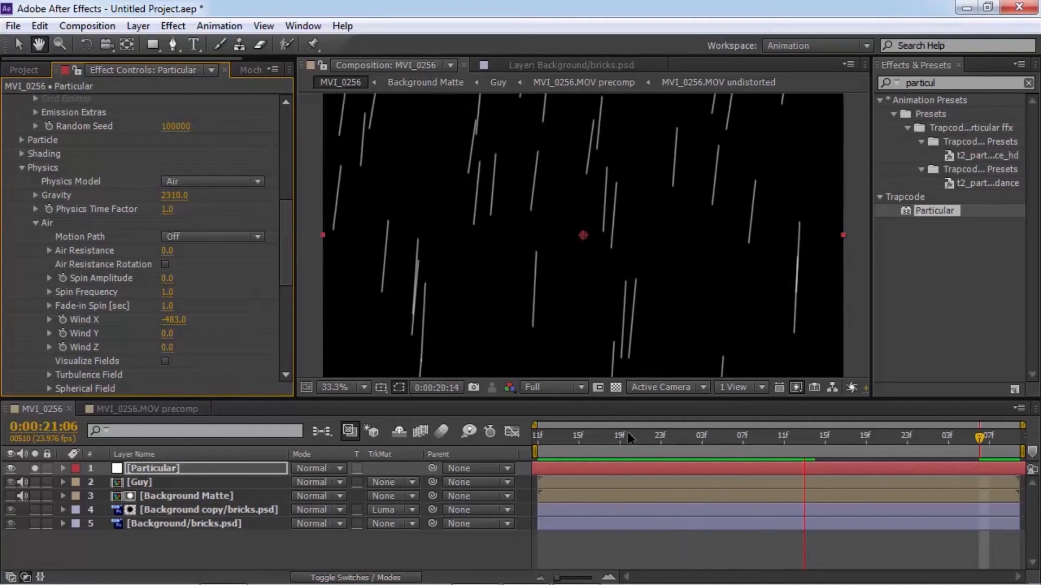
{"action": "key", "text": "space"}
- Unsolo the Particular layer and check the rain over the figure and brick wall in an enlarged viewer, around 0:00:19:15
{"action": "left_click", "coordinate": [34, 468]}
{"action": "scroll", "coordinate": [676, 309], "scroll_direction": "down", "scroll_amount": 1}
{"action": "key", "text": "space"}
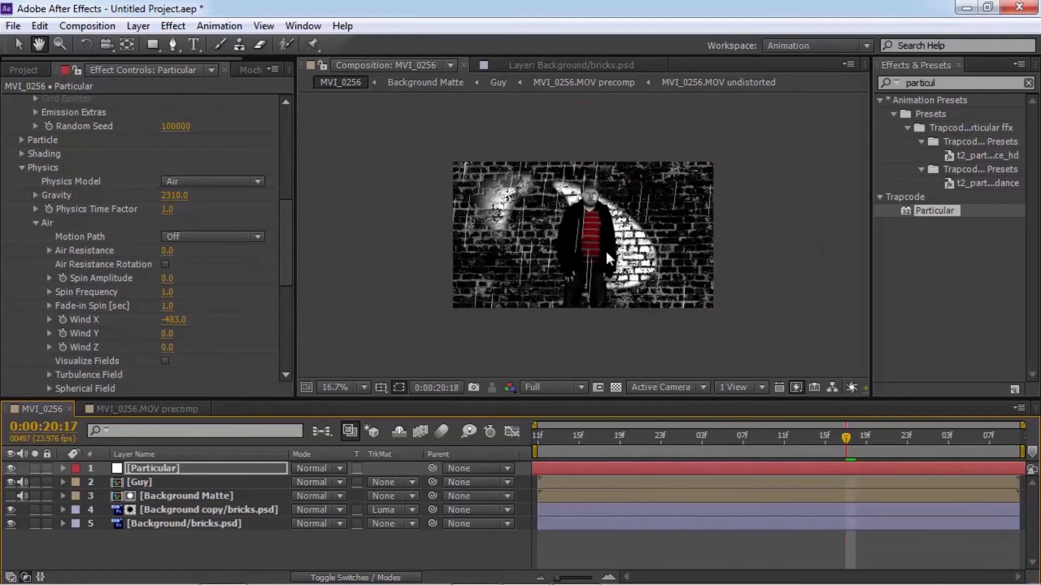
{"action": "scroll", "coordinate": [607, 261], "scroll_direction": "up", "scroll_amount": 1}
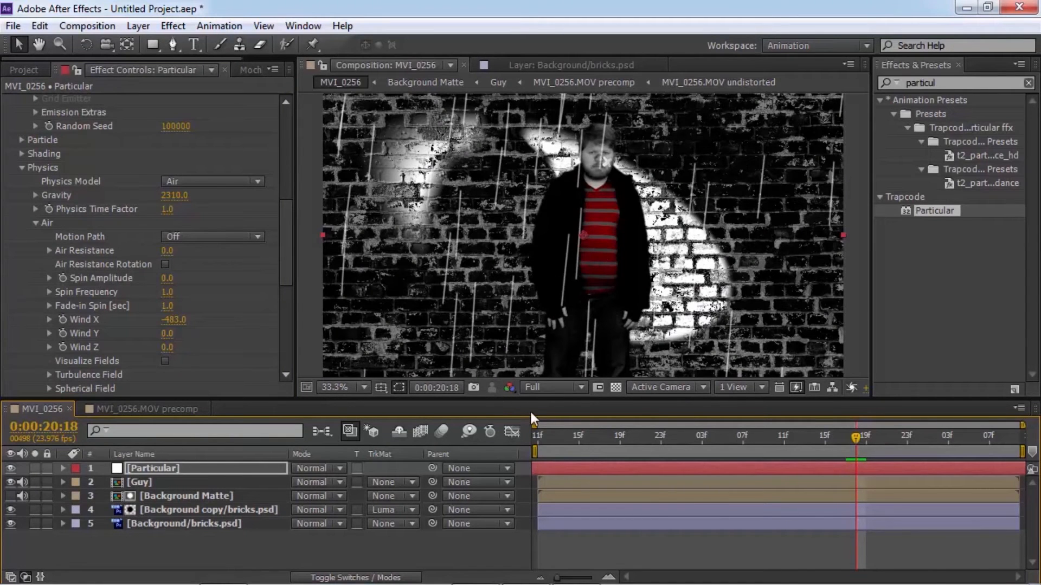
{"action": "left_click_drag", "start_coordinate": [524, 397], "coordinate": [526, 430]}
{"action": "left_click", "coordinate": [577, 476]}
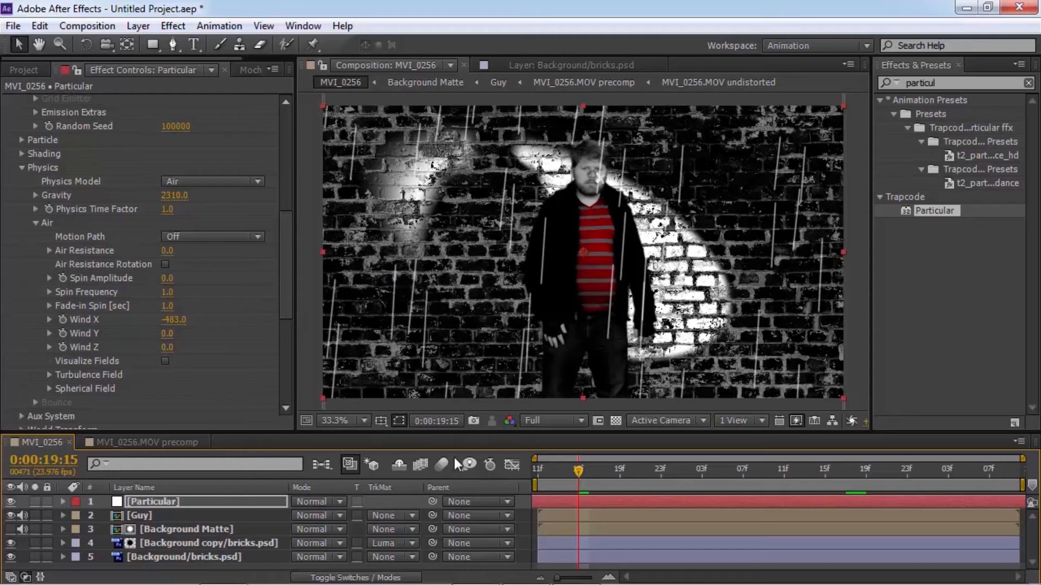
- Hide the Particular layer and create a new adjustment layer directly beneath it
{"action": "left_click", "coordinate": [11, 502]}
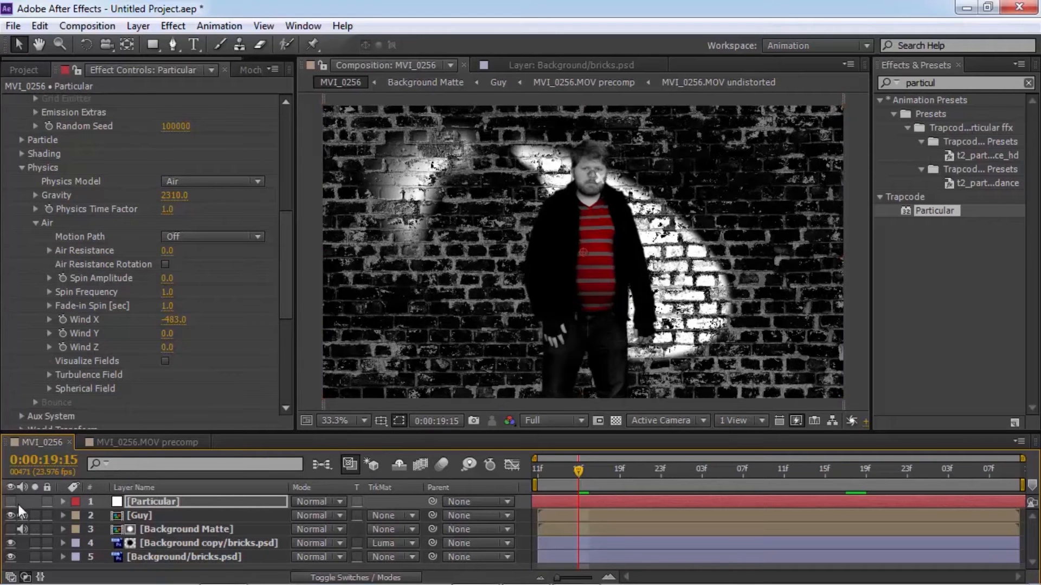
{"action": "left_click", "coordinate": [138, 26]}
{"action": "mouse_move", "coordinate": [151, 43]}
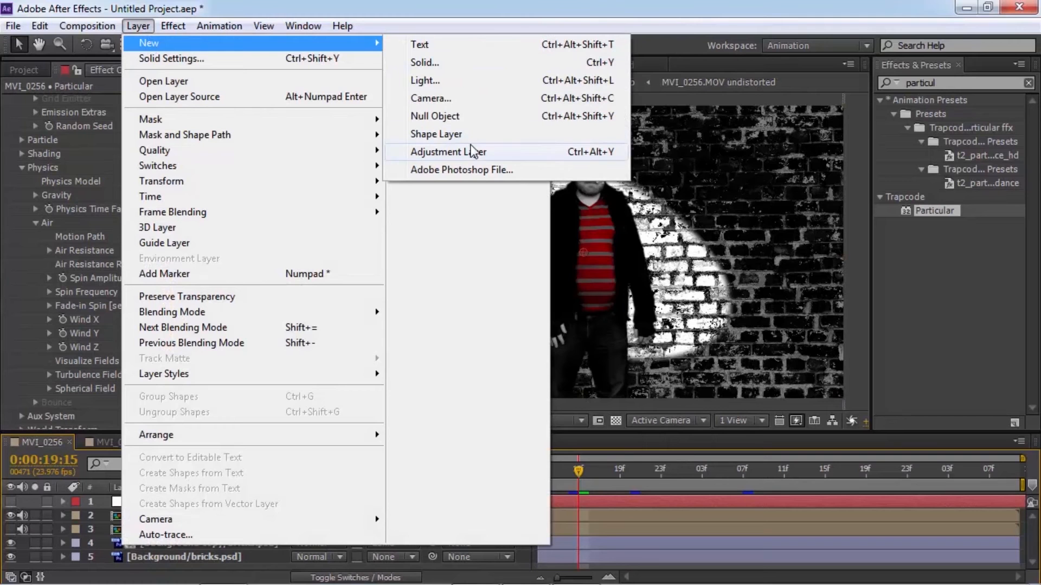
{"action": "left_click", "coordinate": [444, 152]}
- Apply Tint and Fast Blur to the adjustment layer, with Blurriness set to 36
{"action": "left_click", "coordinate": [954, 82]}
{"action": "type", "text": "tint"}
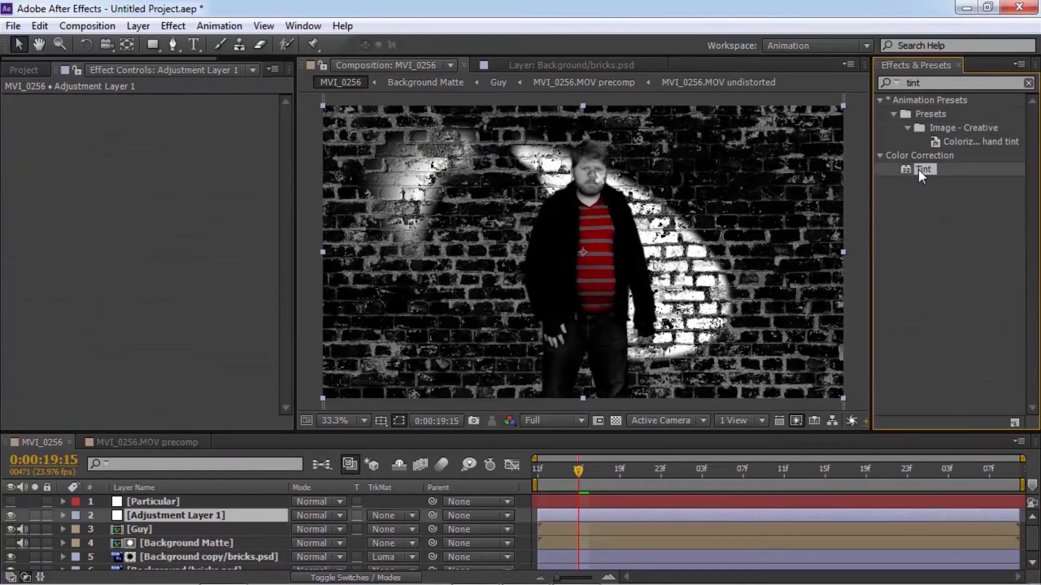
{"action": "double_click", "coordinate": [923, 169]}
{"action": "type", "text": "fast"}
{"action": "left_click_drag", "start_coordinate": [924, 307], "coordinate": [174, 515]}
{"action": "left_click_drag", "start_coordinate": [170, 171], "coordinate": [189, 170]}
- Apply Levels to the adjustment layer below Fast Blur, with Input Black 83 and Input White 102 for hard contrast
{"action": "left_click_drag", "start_coordinate": [1000, 83], "coordinate": [727, 73]}
{"action": "type", "text": "level"}
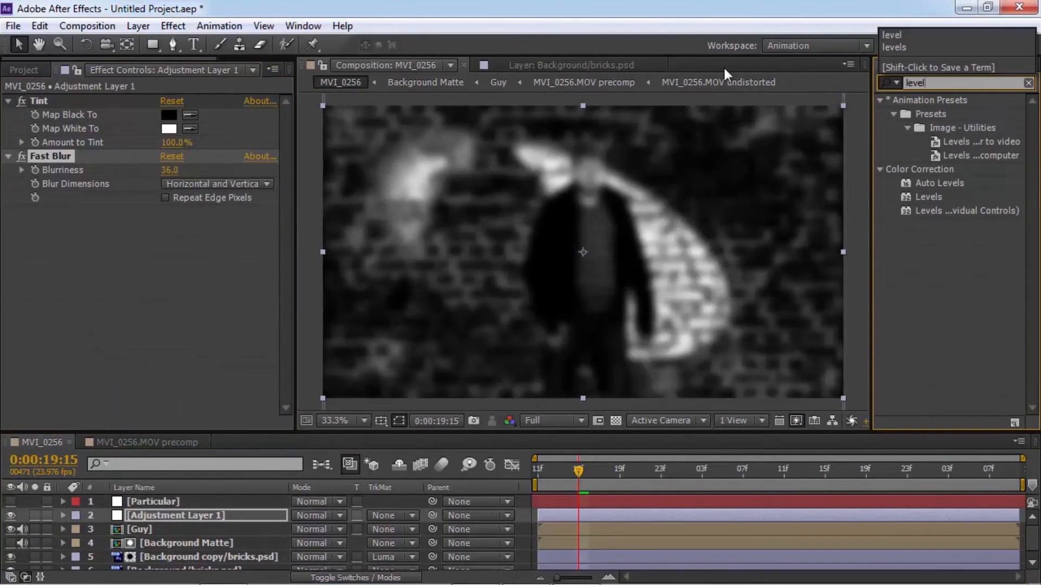
{"action": "left_click_drag", "start_coordinate": [929, 197], "coordinate": [219, 263]}
{"action": "left_click_drag", "start_coordinate": [254, 304], "coordinate": [131, 307]}
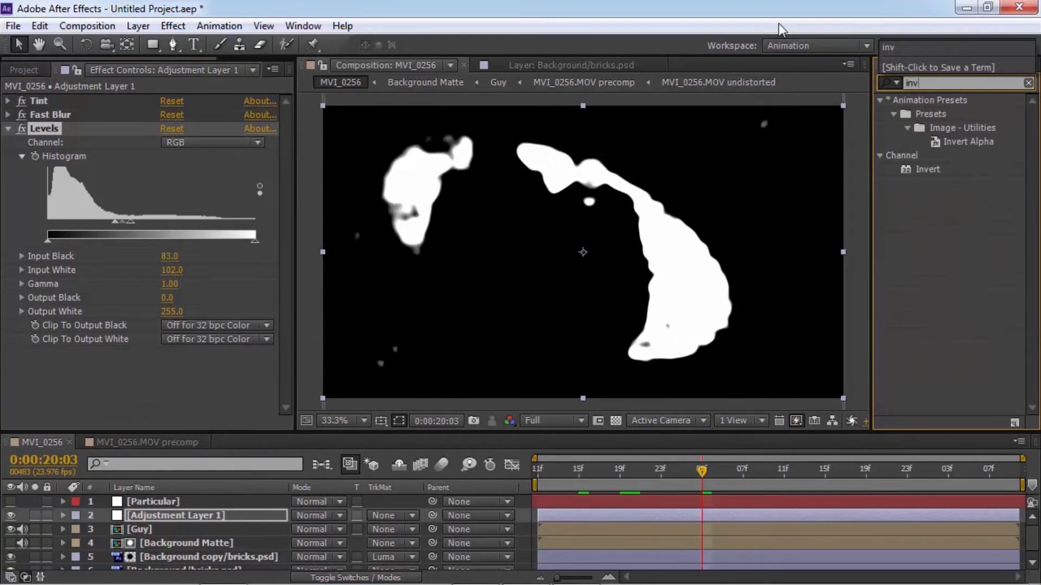
- Add Invert after Levels, set the adjustment layer's track matte to the alpha of the Particular layer, and preview
{"action": "left_click_drag", "start_coordinate": [921, 170], "coordinate": [144, 385]}
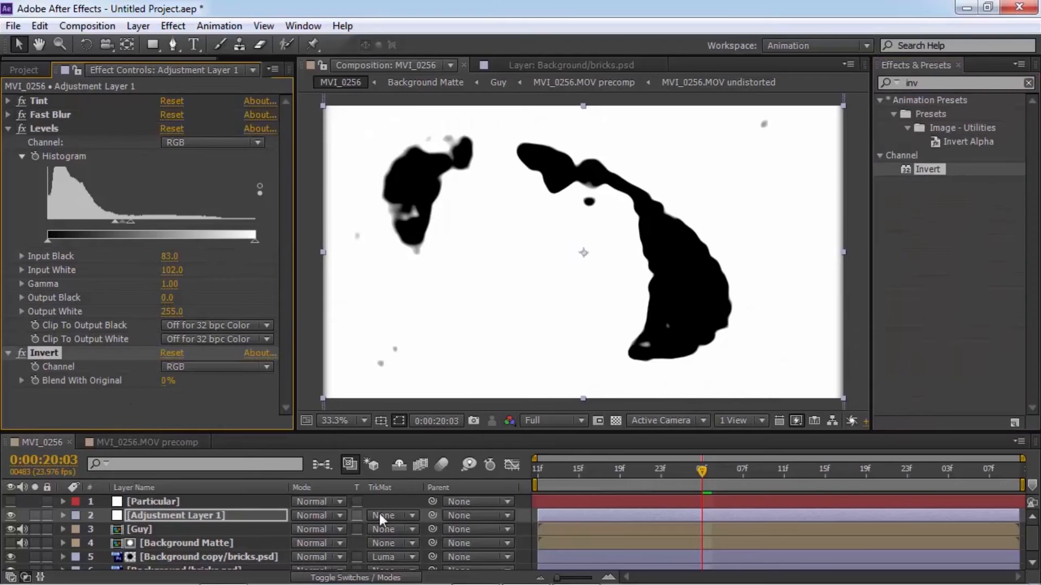
{"action": "left_click", "coordinate": [391, 515]}
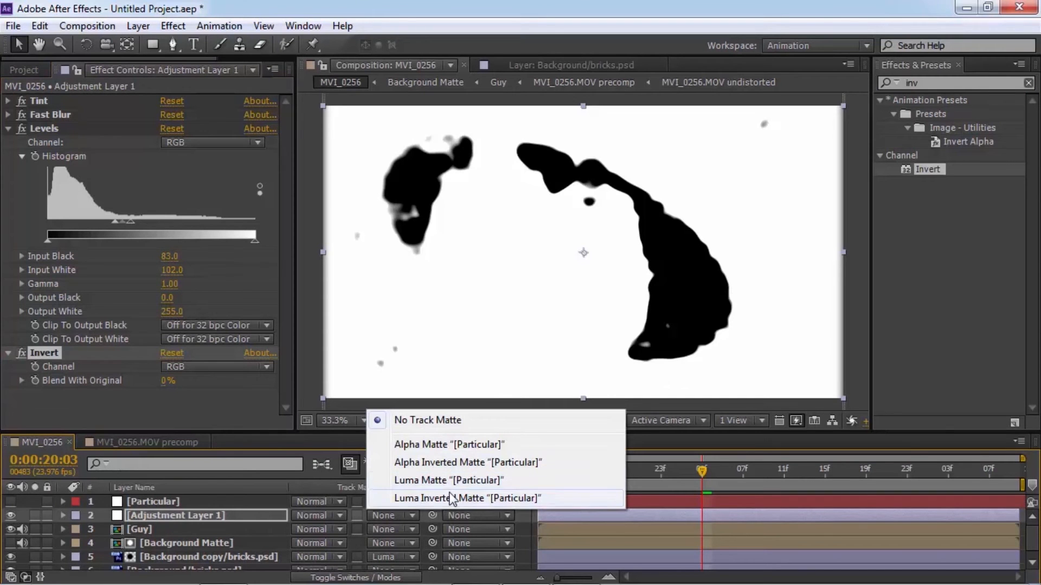
{"action": "left_click", "coordinate": [439, 450]}
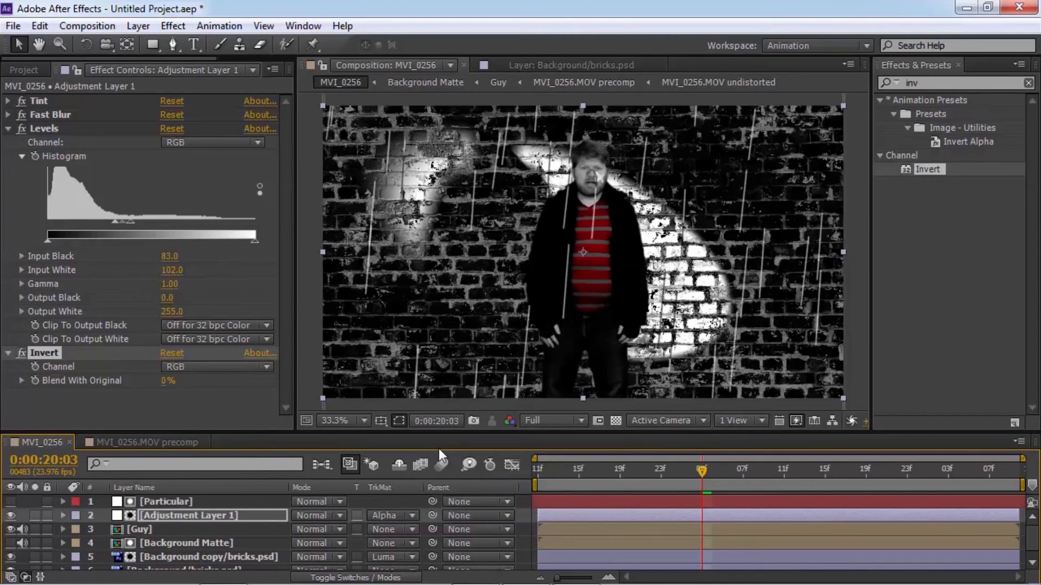
{"action": "key", "text": "KP_0"}
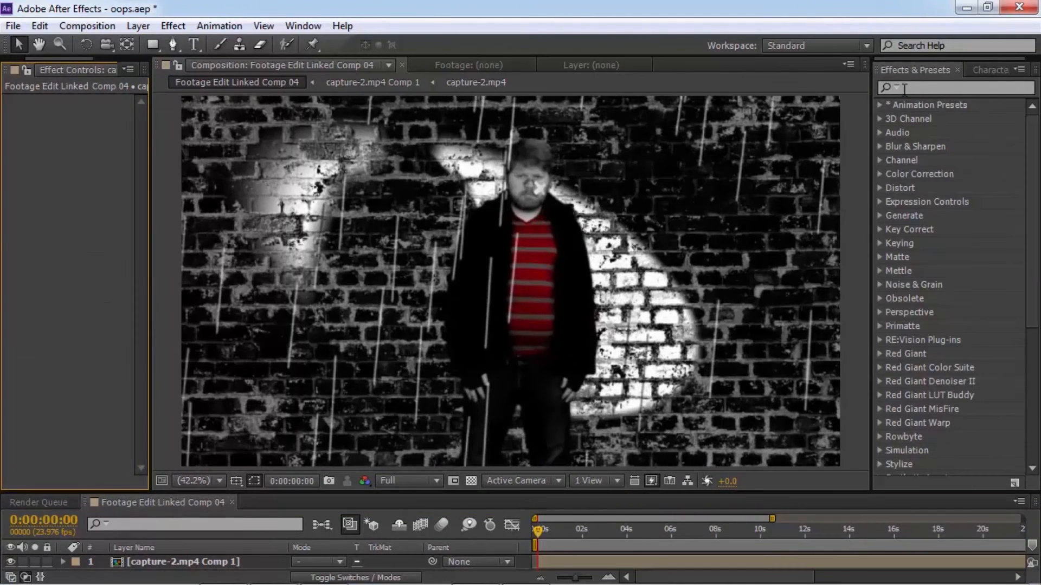
- In Footage Edit Linked Comp 04, apply Glow with Threshold 69.4%, Radius 76 and Intensity 0.8 to capture-2.mp4 Comp 1, and add Curves below it
{"action": "type", "text": "glow"}
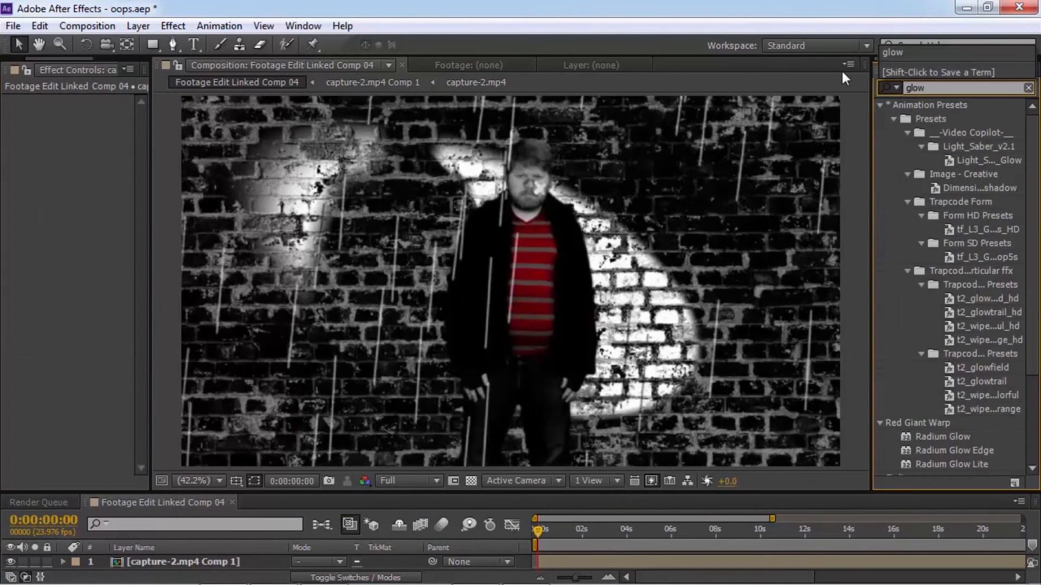
{"action": "double_click", "coordinate": [925, 372]}
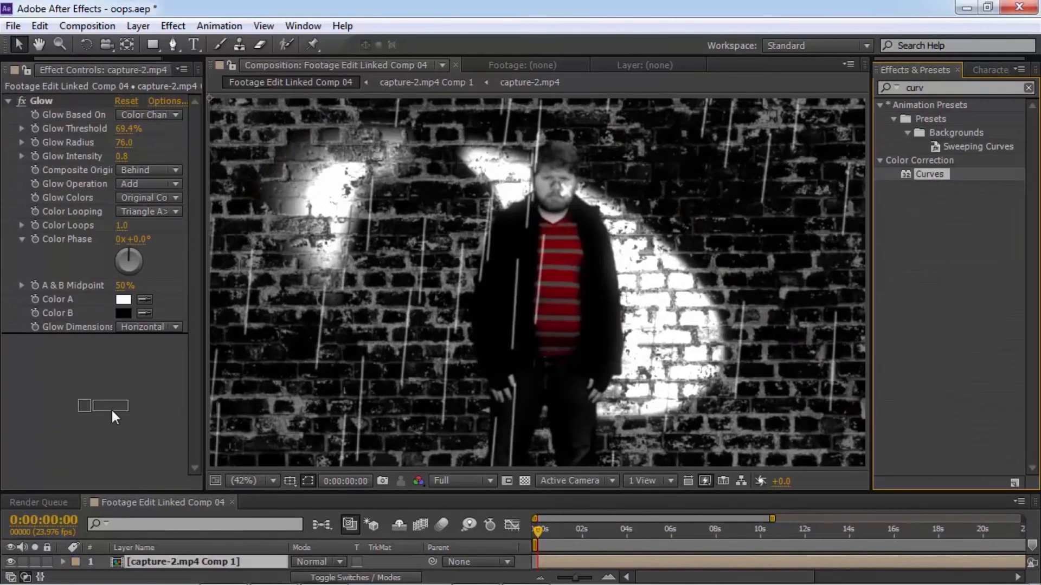
{"action": "left_click_drag", "start_coordinate": [929, 174], "coordinate": [220, 346]}
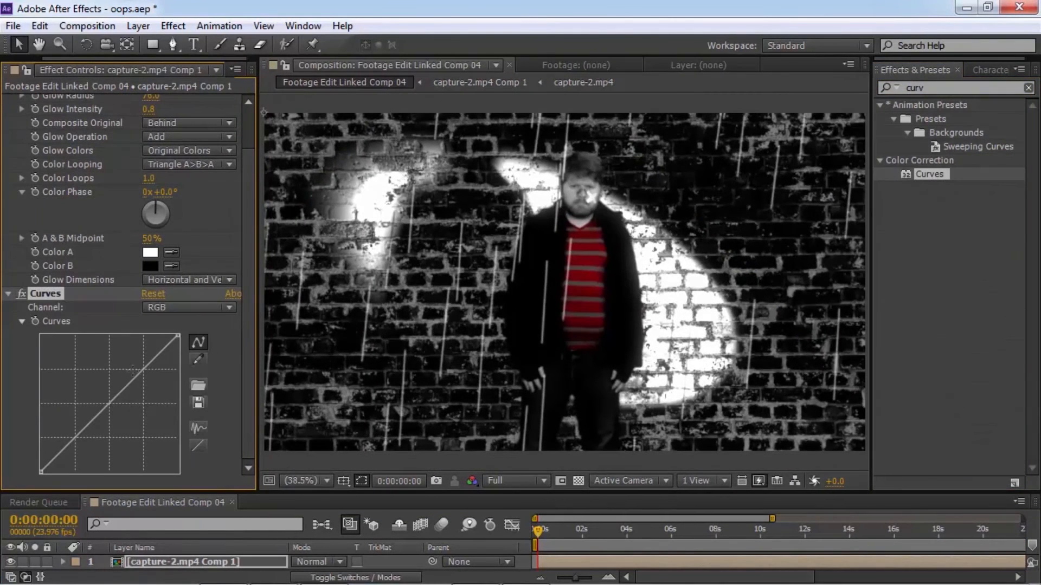
- Color-grade with Curves by raising the upper tones in Red, the shadows in Blue, and both shadows and upper tones in Green
{"action": "left_click", "coordinate": [167, 308]}
{"action": "left_click", "coordinate": [163, 341]}
{"action": "left_click_drag", "start_coordinate": [138, 376], "coordinate": [138, 369]}
{"action": "left_click", "coordinate": [184, 307]}
{"action": "left_click", "coordinate": [179, 380]}
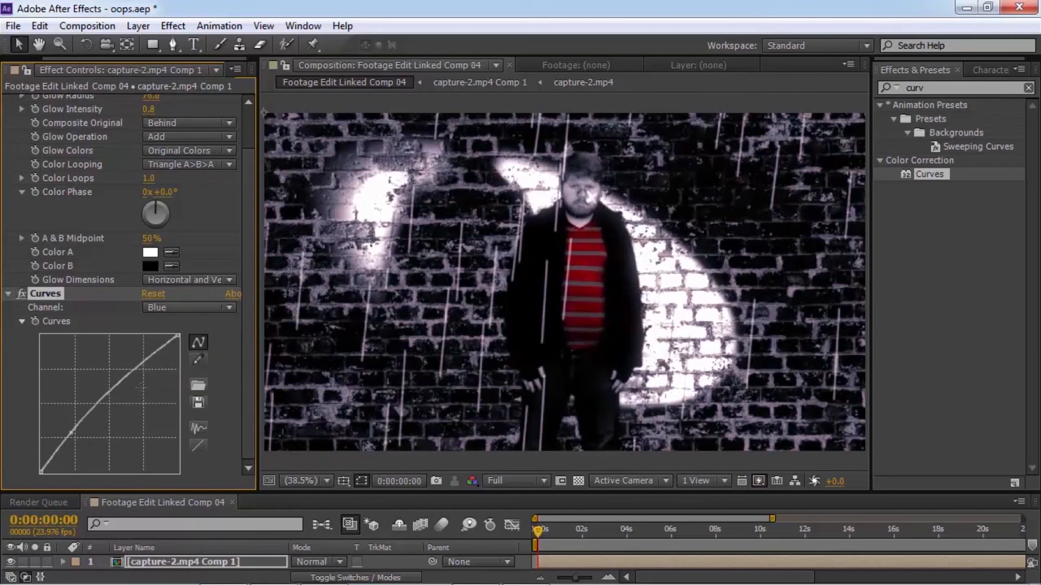
{"action": "left_click", "coordinate": [182, 307]}
{"action": "left_click", "coordinate": [173, 360]}
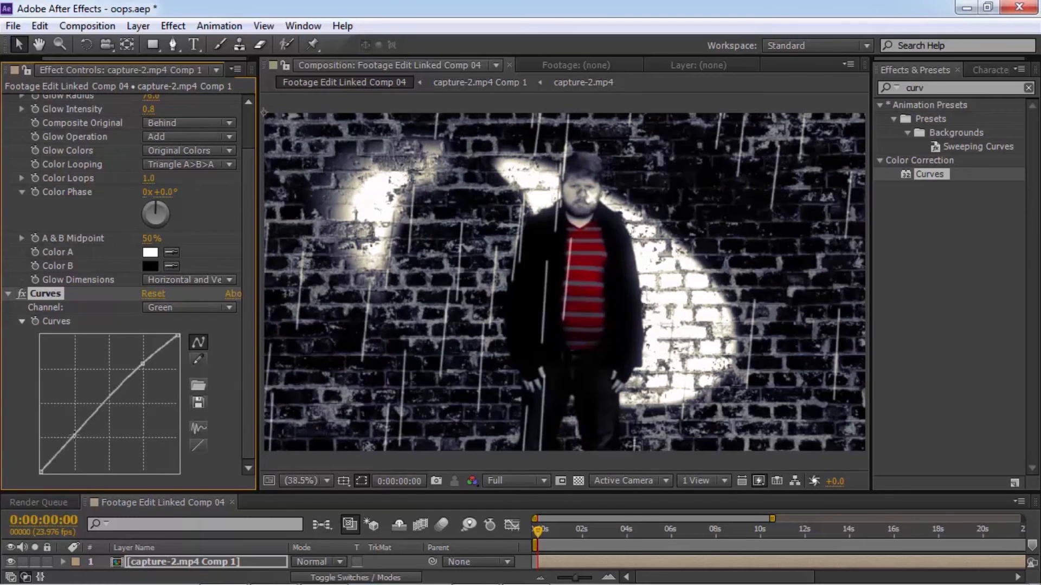
{"action": "left_click_drag", "start_coordinate": [74, 436], "coordinate": [72, 432]}
- Collapse Glow and Curves, add Tint after them with Amount to Tint at 22%, and preview the graded shot
{"action": "scroll", "coordinate": [56, 446], "scroll_direction": "up", "scroll_amount": 3}
{"action": "left_click", "coordinate": [8, 101]}
{"action": "left_click", "coordinate": [7, 114]}
{"action": "left_click", "coordinate": [954, 88]}
{"action": "type", "text": "tint"}
{"action": "left_click_drag", "start_coordinate": [921, 174], "coordinate": [70, 232]}
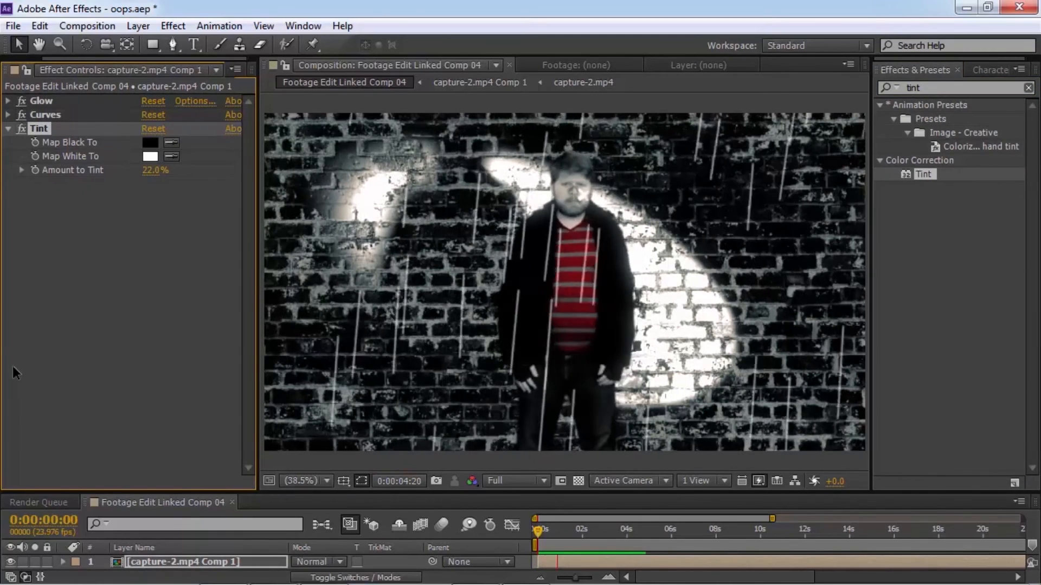